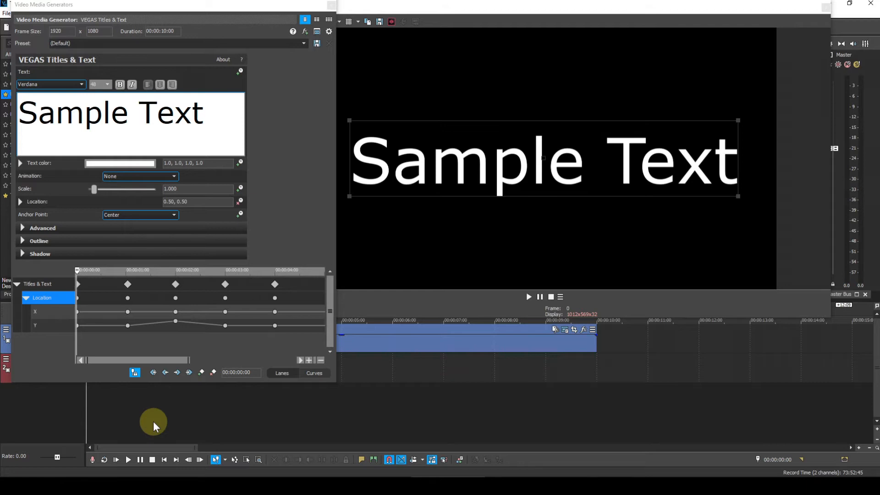
Preview the text animation from the start, pause it, and return the playhead to the beginning.
key("Return")
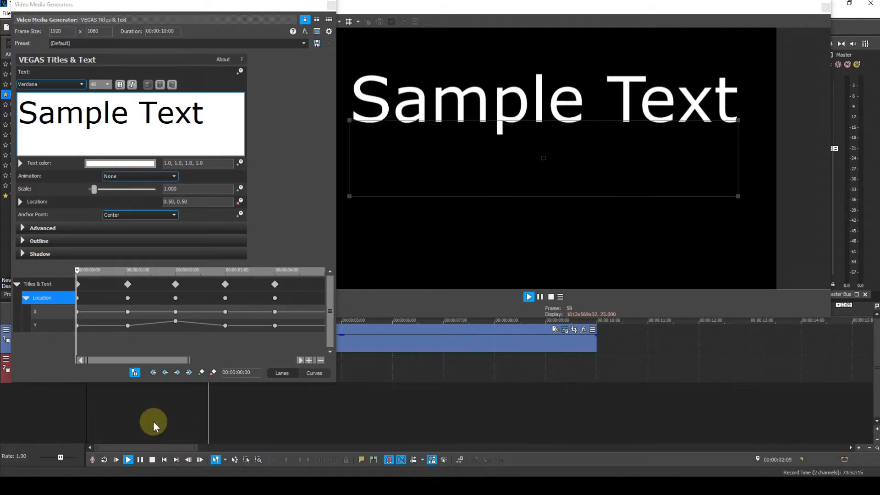
key("Return")
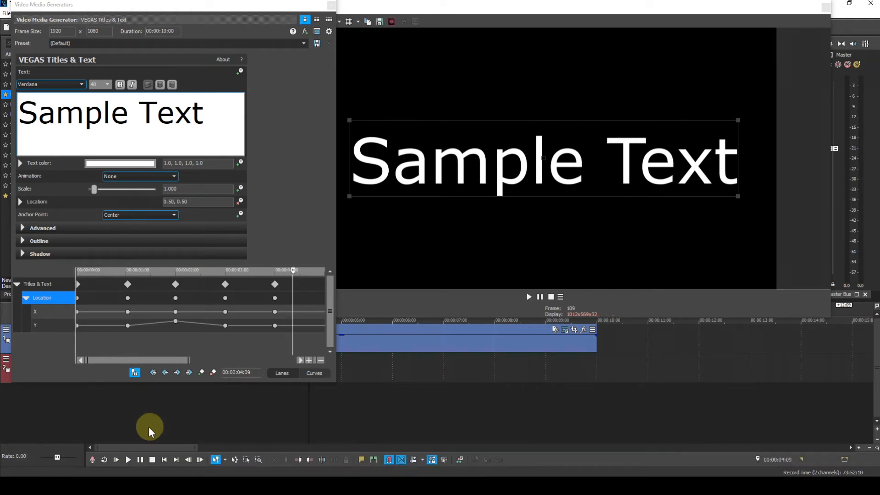
left_click(165, 459)
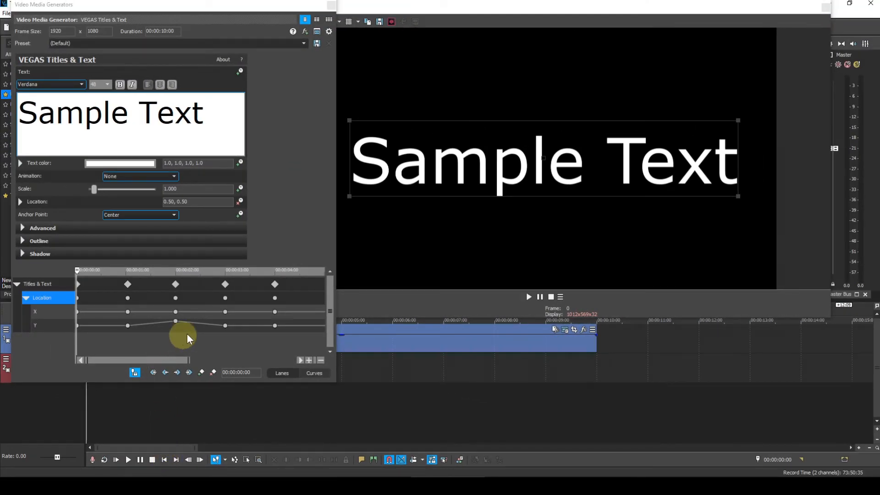
Apply Smooth Fade to the Y location keyframe at 00:00:02:00 and show its curve enlarged.
right_click(176, 320)
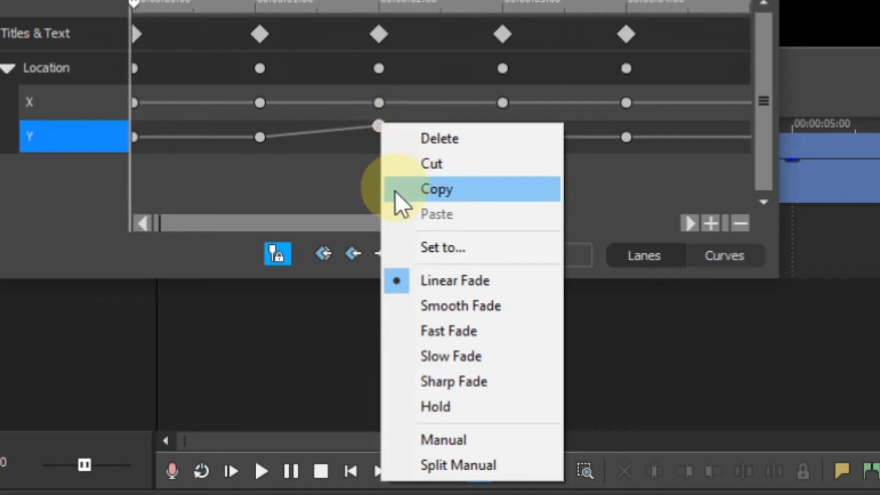
left_click(400, 303)
scroll(599, 232, "down", 2)
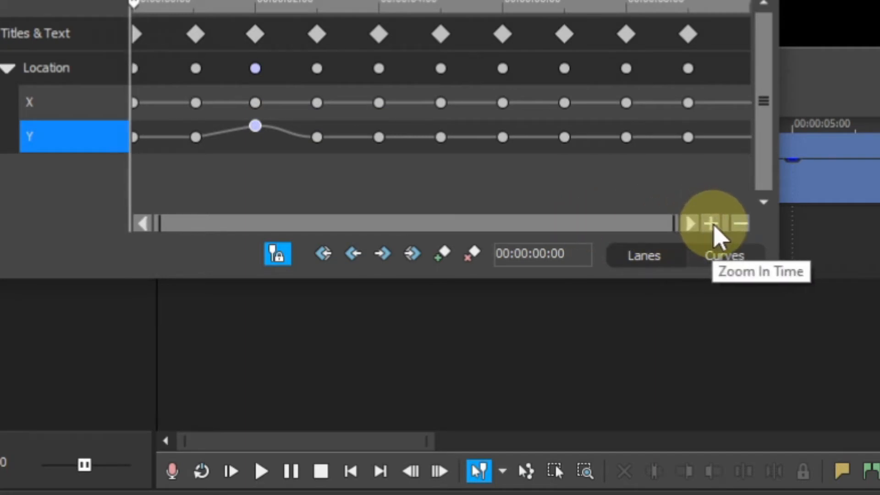
left_click(712, 224)
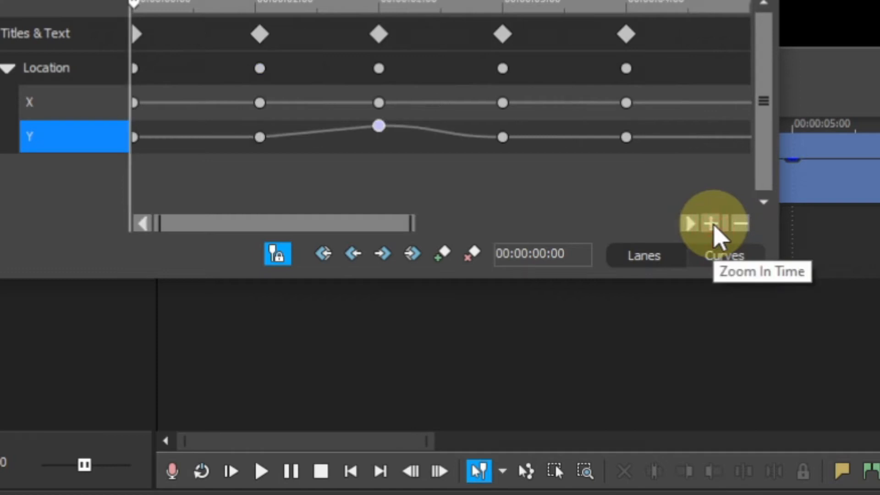
left_click(712, 224)
left_click_drag(257, 225, 337, 226)
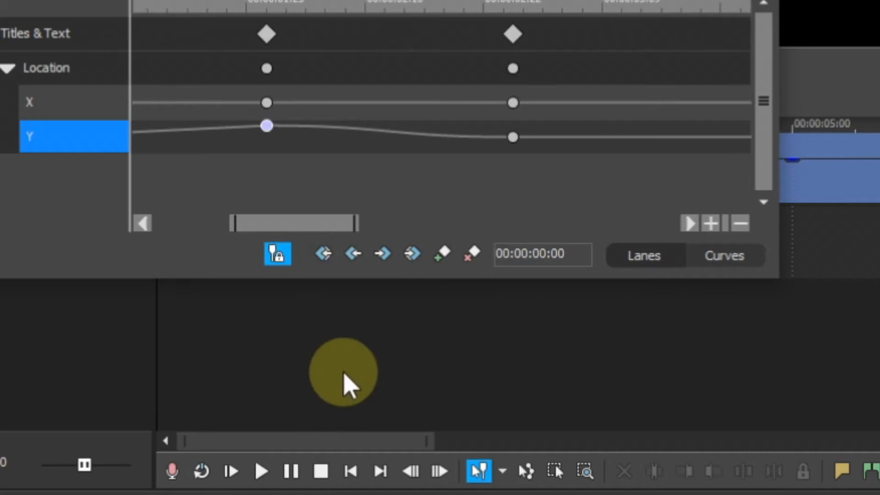
Try Fast Fade and Slow Fade in turn on the Y location keyframe at 00:00:02:00.
mouse_move(266, 131)
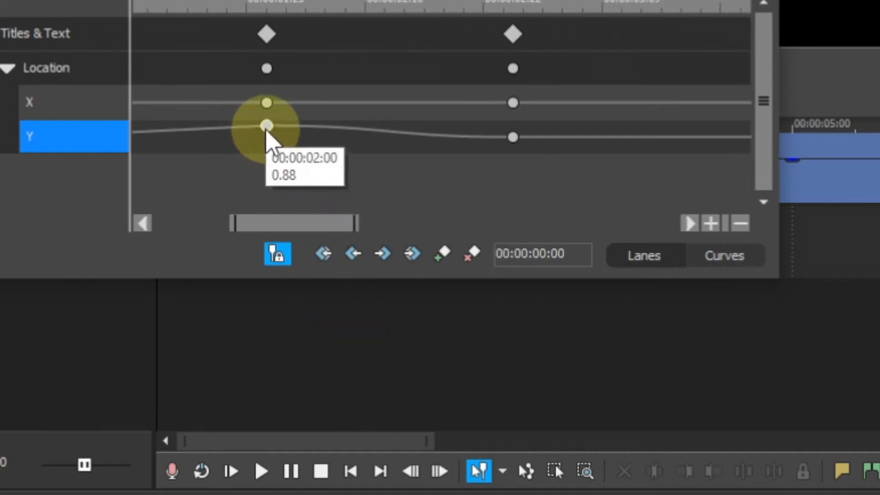
left_click(267, 128)
right_click(267, 129)
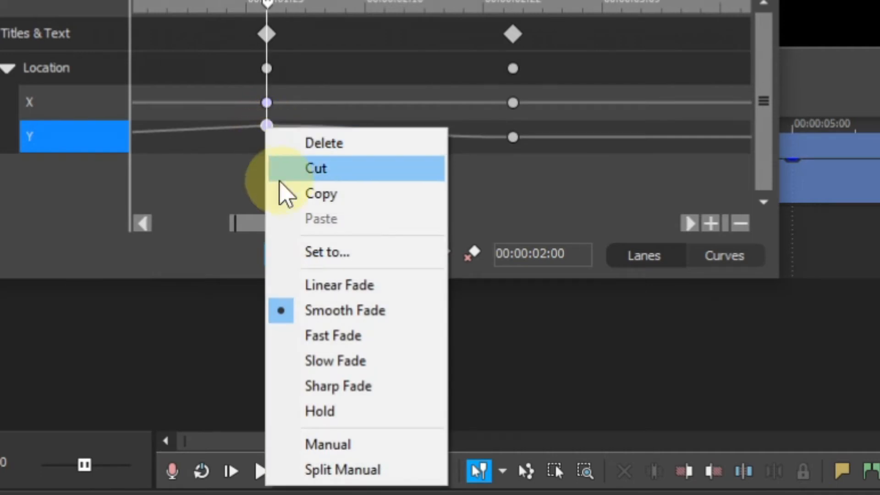
left_click(276, 335)
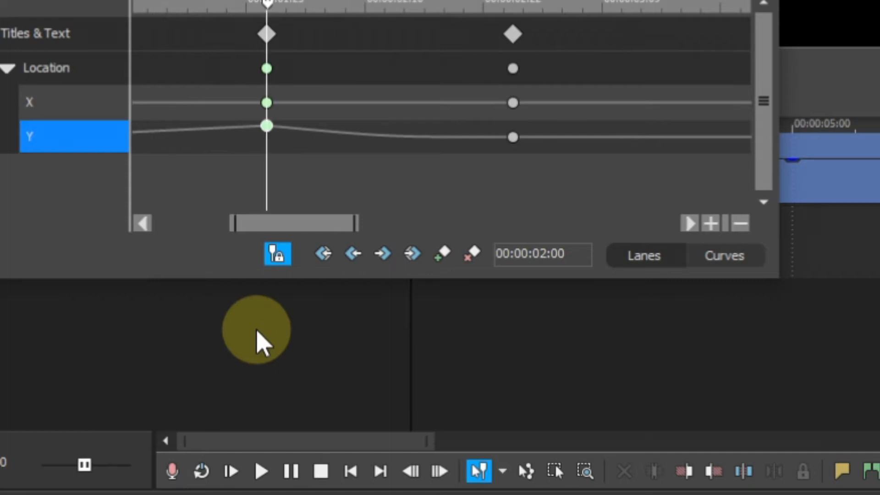
right_click(268, 127)
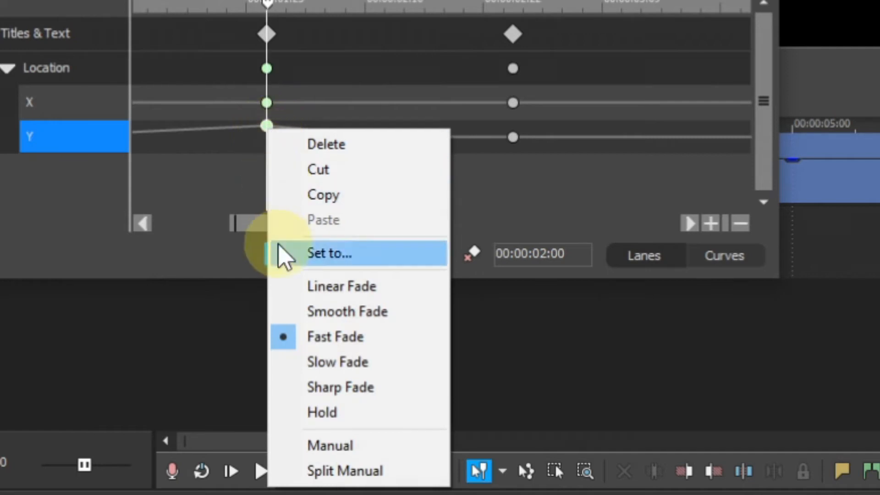
left_click(285, 361)
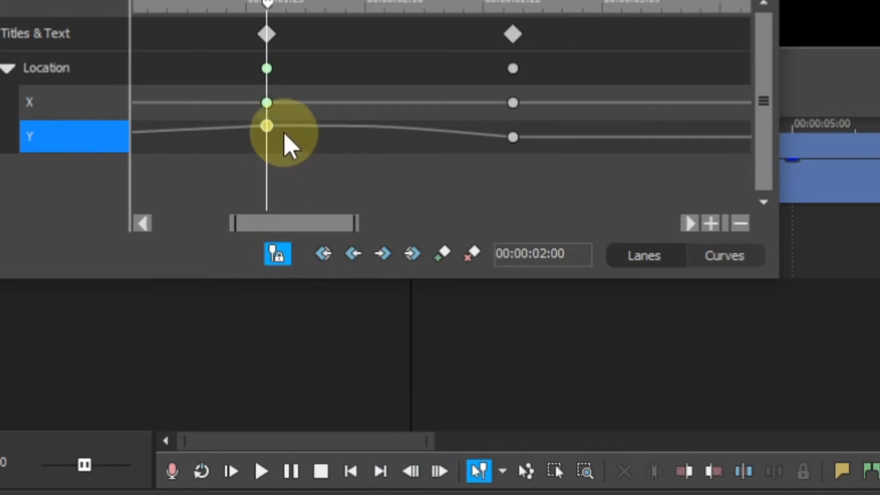
Try Sharp Fade and Hold in turn on the Y location keyframe at 00:00:02:00.
right_click(268, 128)
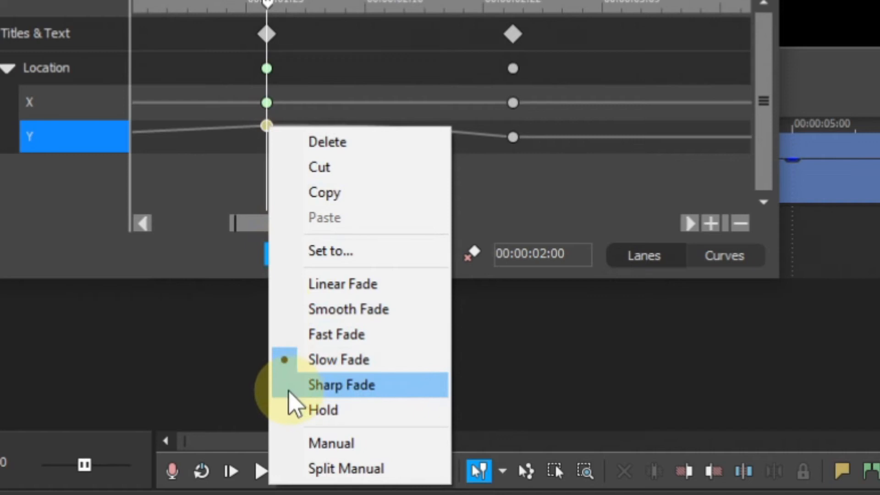
left_click(320, 385)
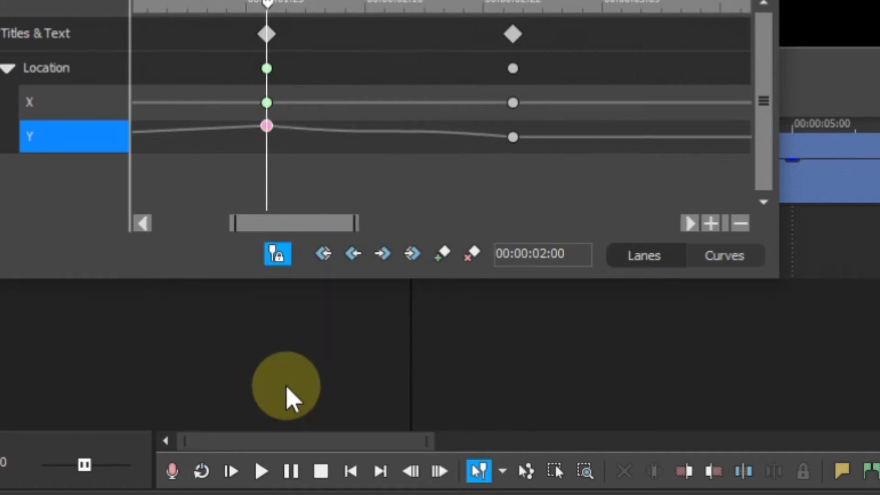
right_click(269, 128)
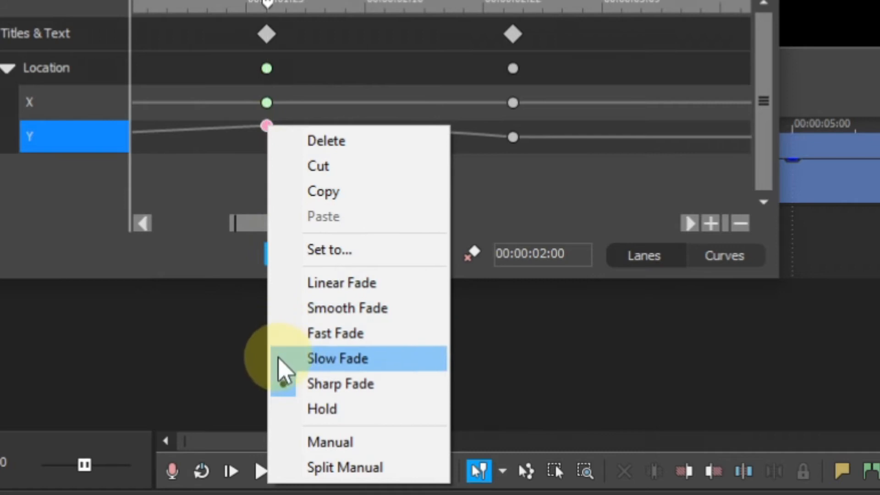
left_click(282, 407)
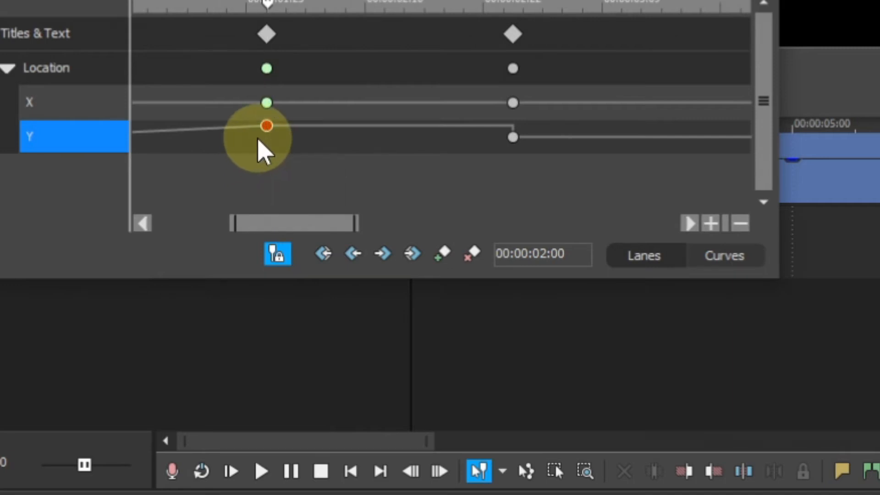
Set the Y location keyframe at 00:00:02:00 back to Linear Fade.
mouse_move(266, 135)
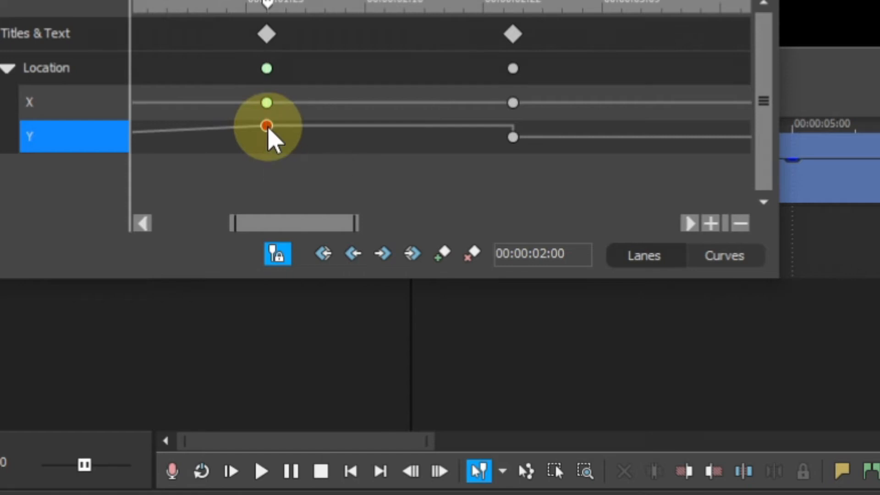
left_click(267, 126)
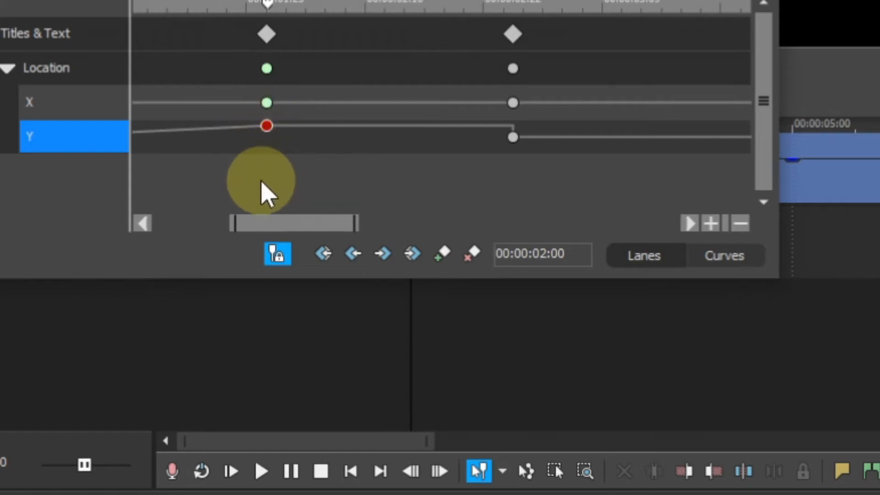
mouse_move(254, 138)
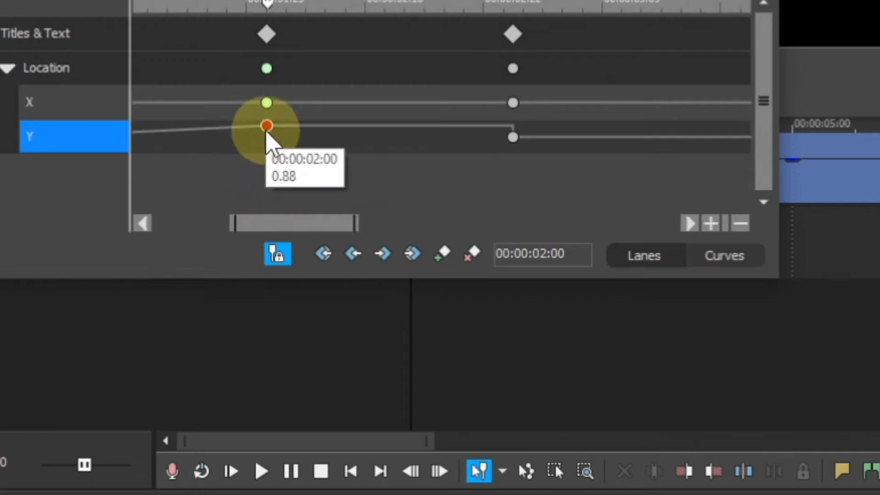
right_click(266, 129)
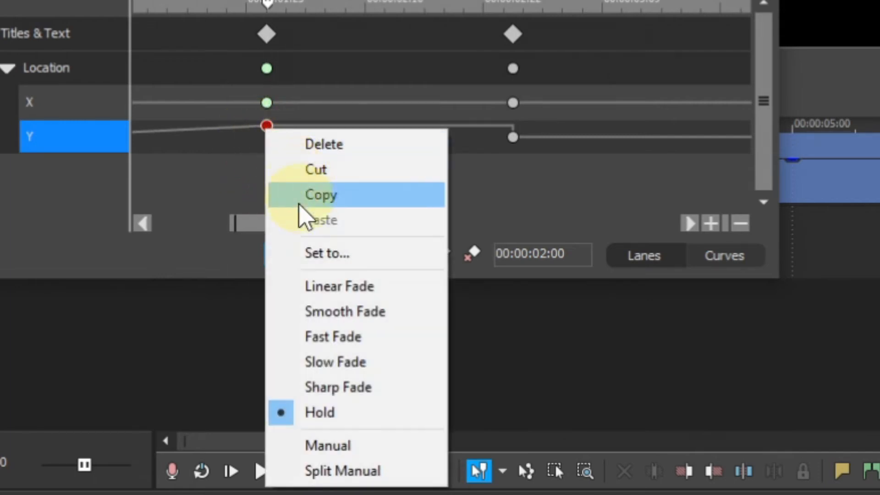
left_click(293, 286)
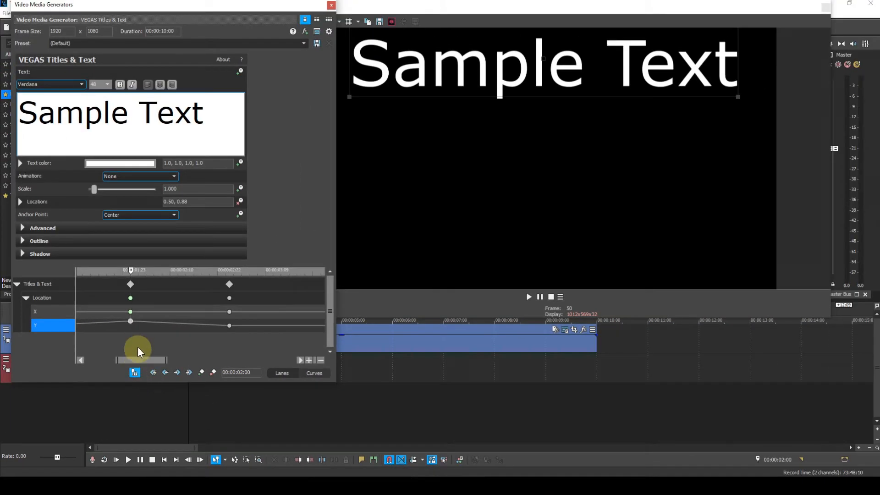
Set the text's location at the 00:00:02:00 keyframe to 0.50, 0.50.
left_click(131, 322)
left_click_drag(134, 325, 133, 322)
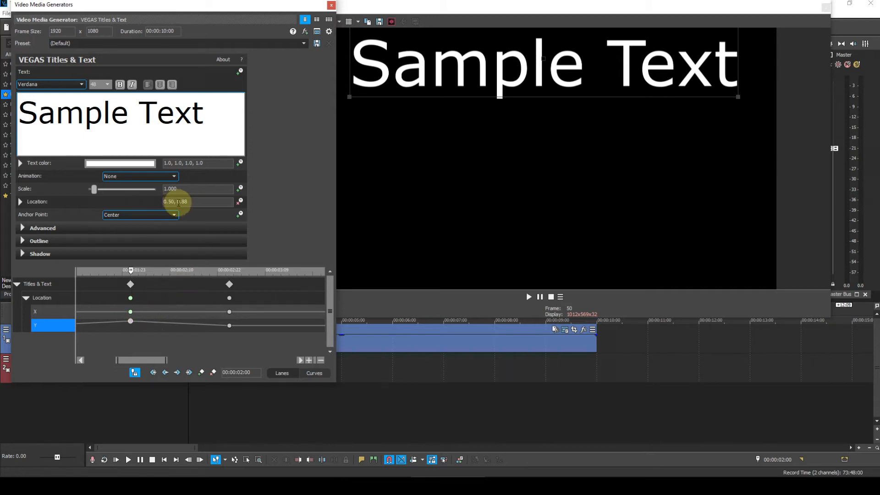
left_click(187, 202)
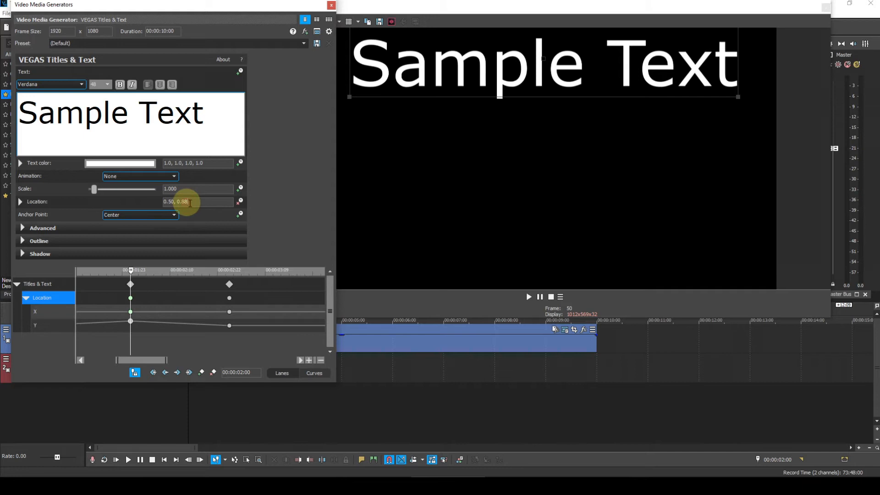
key("BackSpace")
key("BackSpace")
type("50")
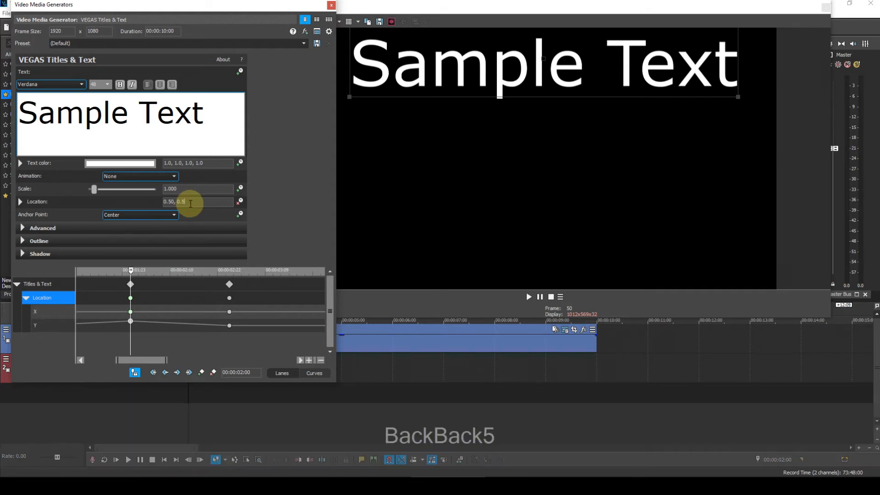
key("Return")
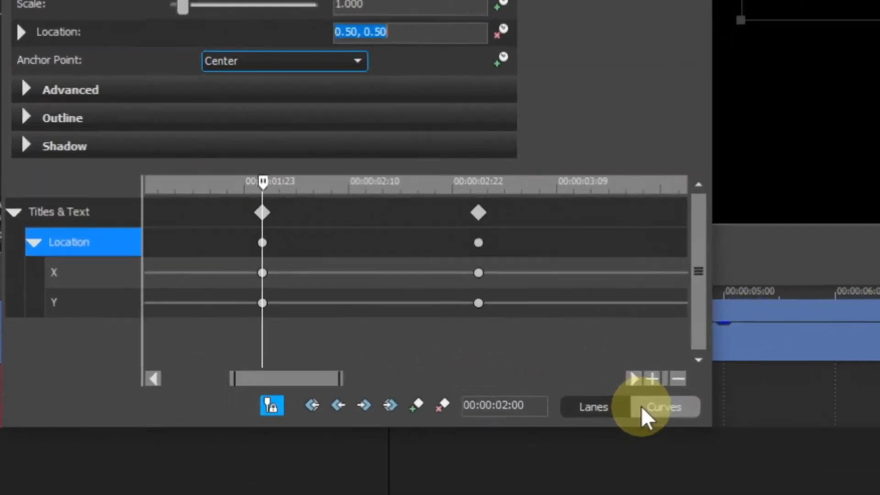
Display the Y location keyframes as a curve and set the keyframe at 00:00:02:00 to Manual.
left_click(301, 374)
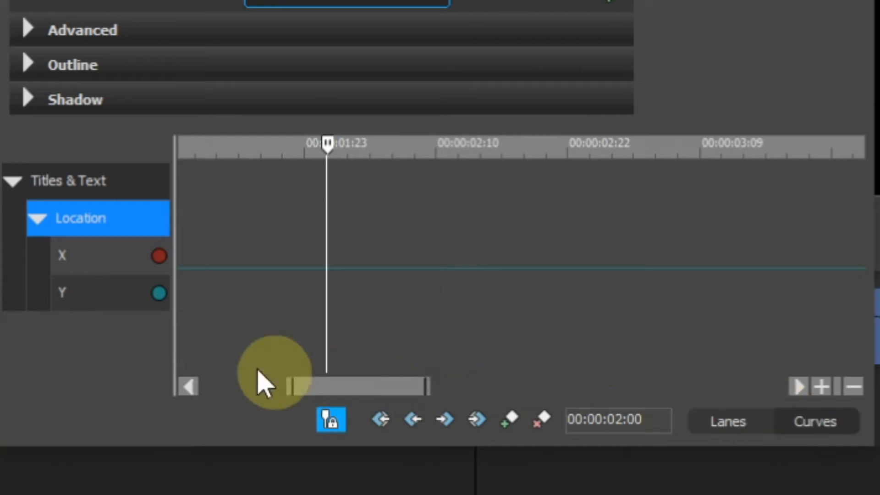
left_click(105, 302)
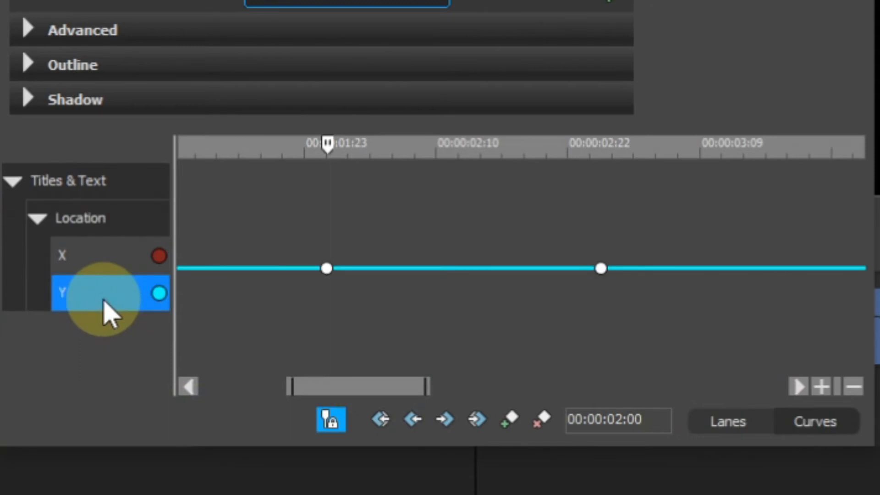
left_click_drag(316, 385, 350, 390)
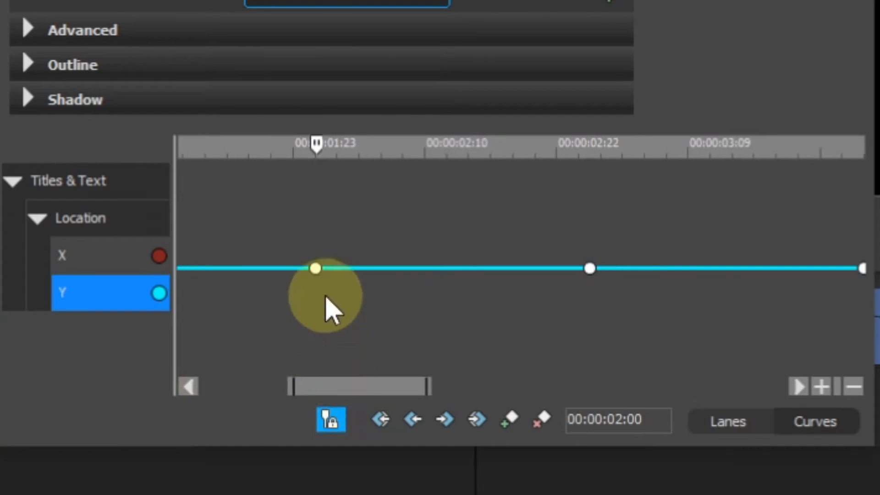
right_click(316, 269)
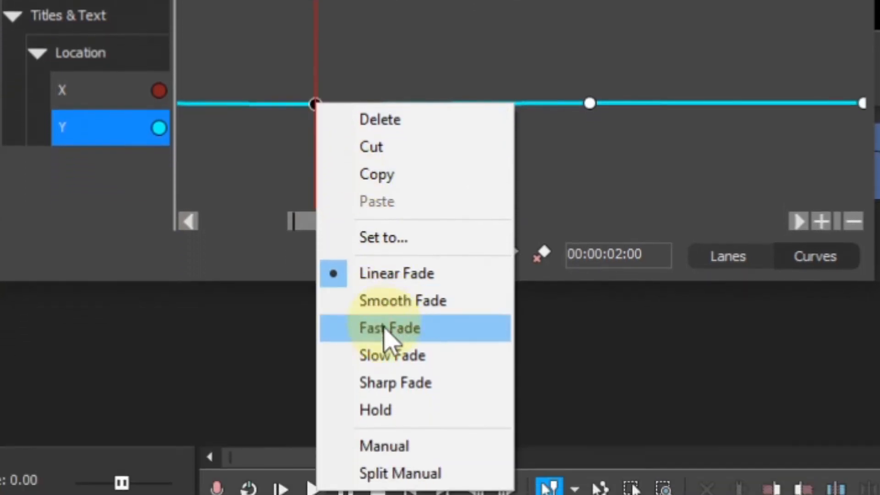
left_click(383, 447)
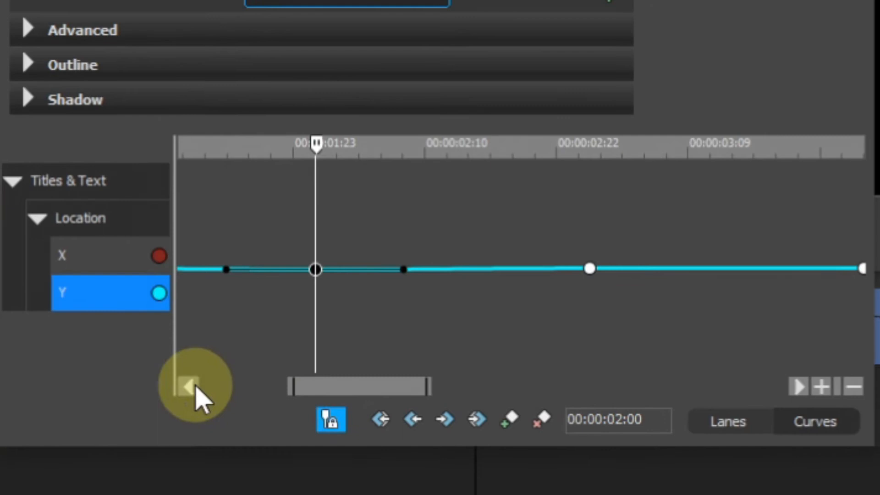
Tilt the tangent handles of the 00:00:02:00 Y keyframe so the curve dips below the line after it.
left_click(189, 221)
left_click(195, 397)
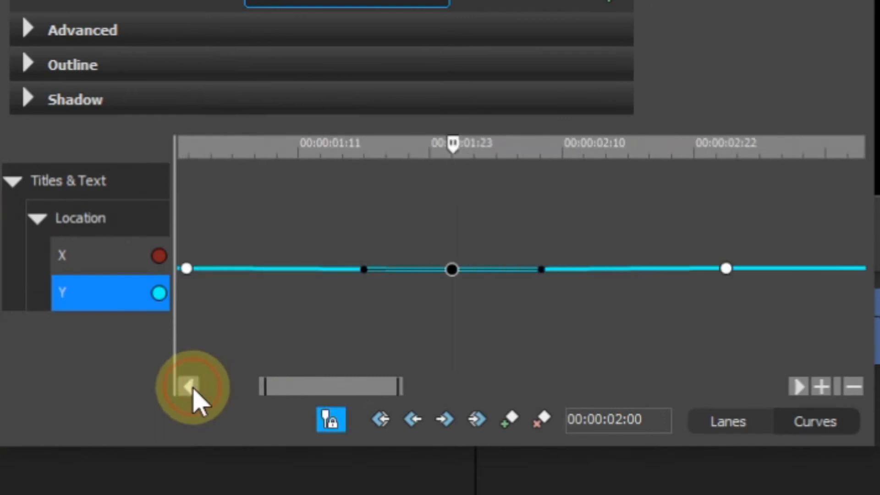
left_click(199, 400)
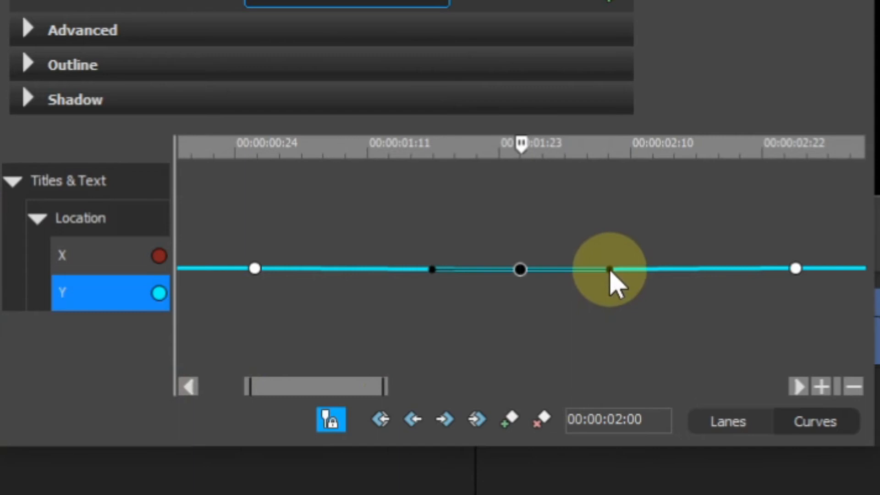
left_click_drag(609, 270, 613, 304)
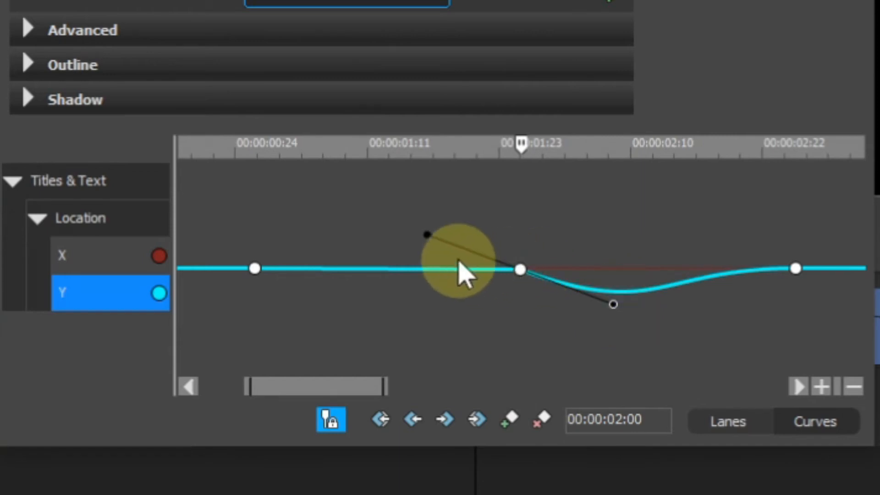
left_click_drag(426, 231, 439, 216)
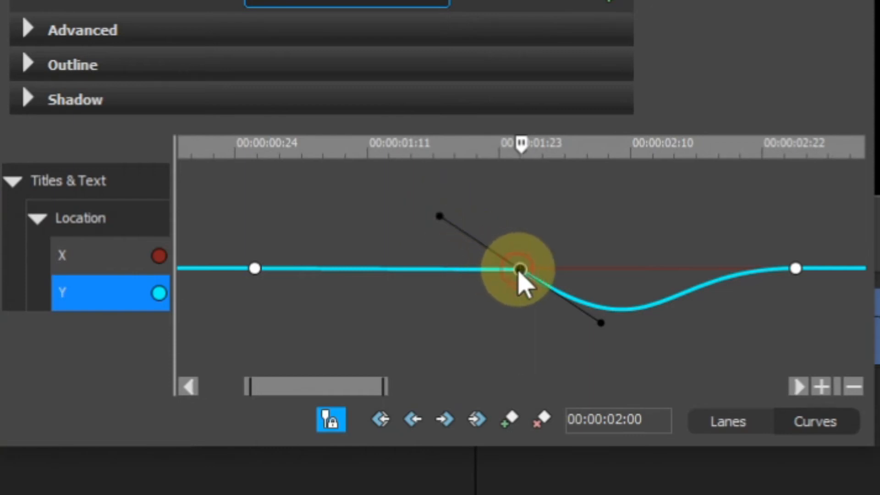
Set the Y keyframe at 00:00:02:00 to Split Manual and lower its incoming tangent handle slightly, independently of the outgoing one.
right_click(520, 271)
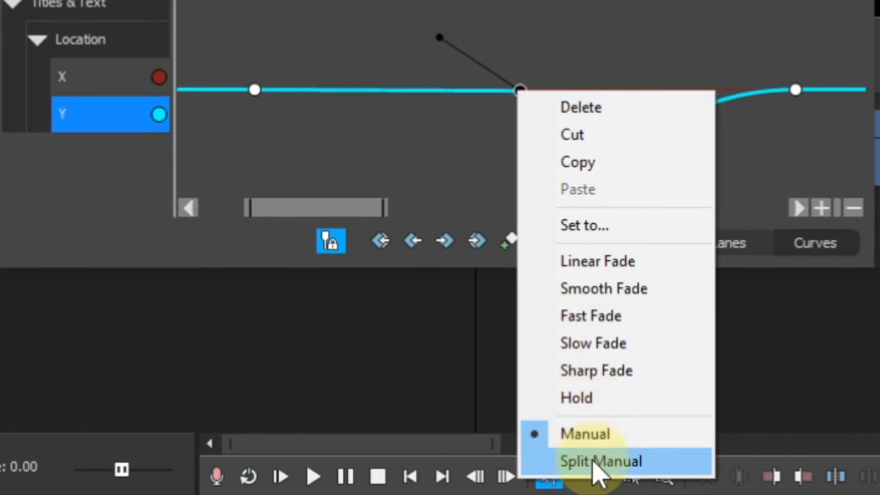
left_click(600, 462)
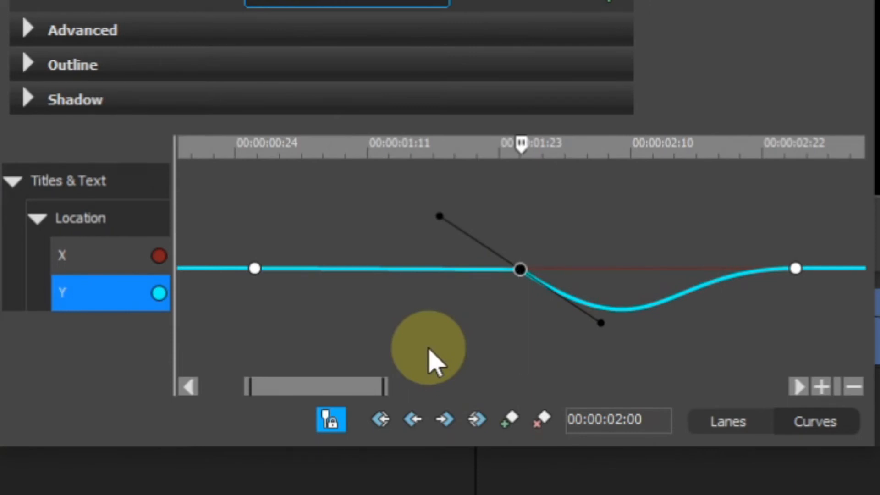
left_click(438, 221)
mouse_move(437, 220)
left_mouse_down()
mouse_move(445, 335)
mouse_move(451, 225)
left_mouse_up()
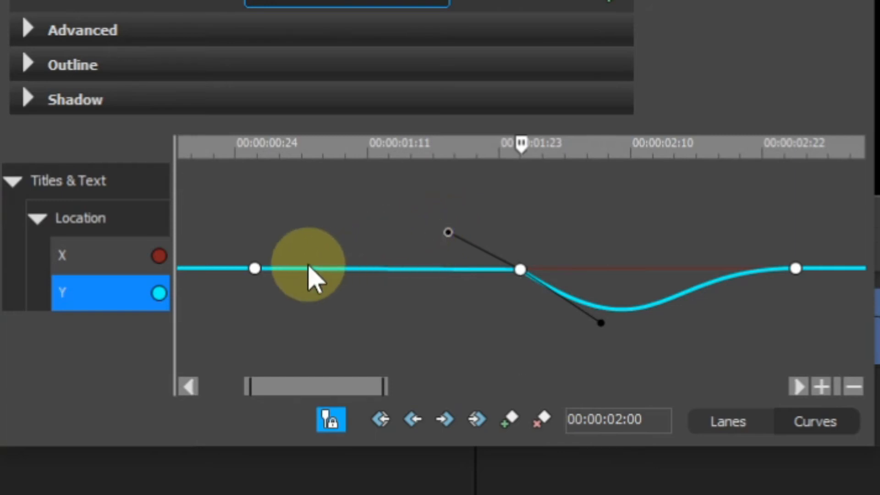
Set the Y keyframe at 00:00:01:00 to Split Manual, lower its outgoing handle and raise the incoming handle of the 00:00:02:00 keyframe.
left_click(255, 269)
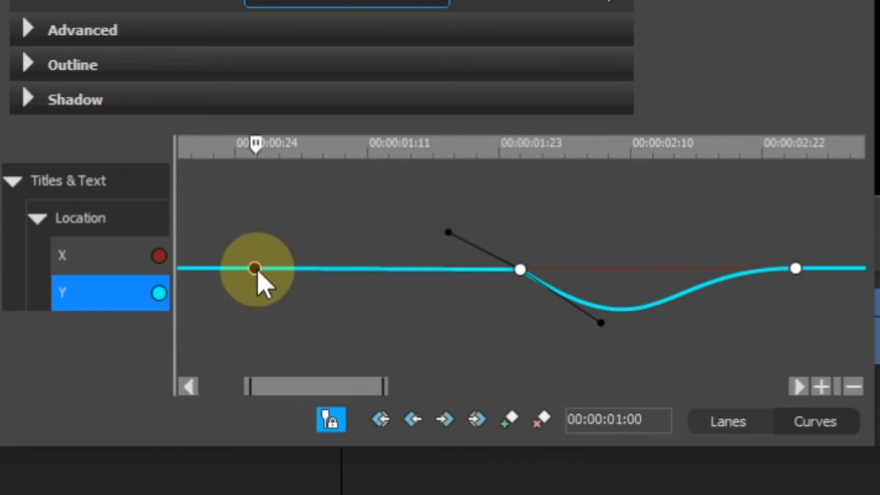
right_click(257, 271)
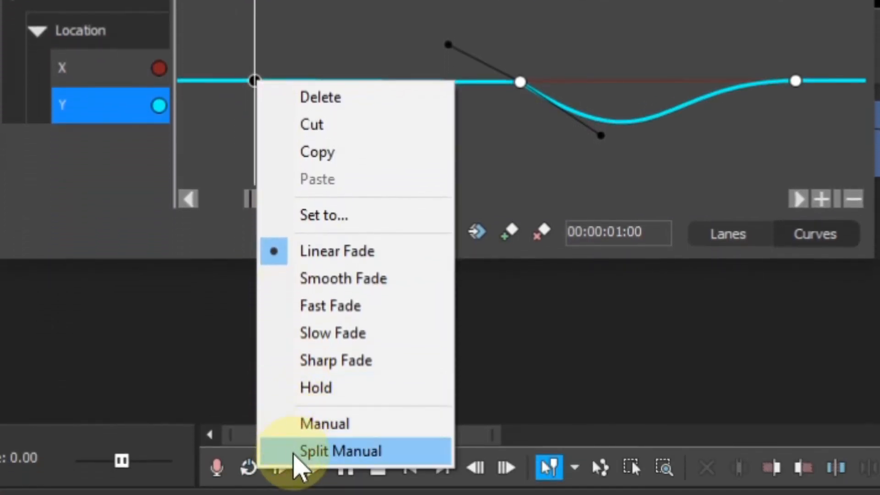
left_click(294, 452)
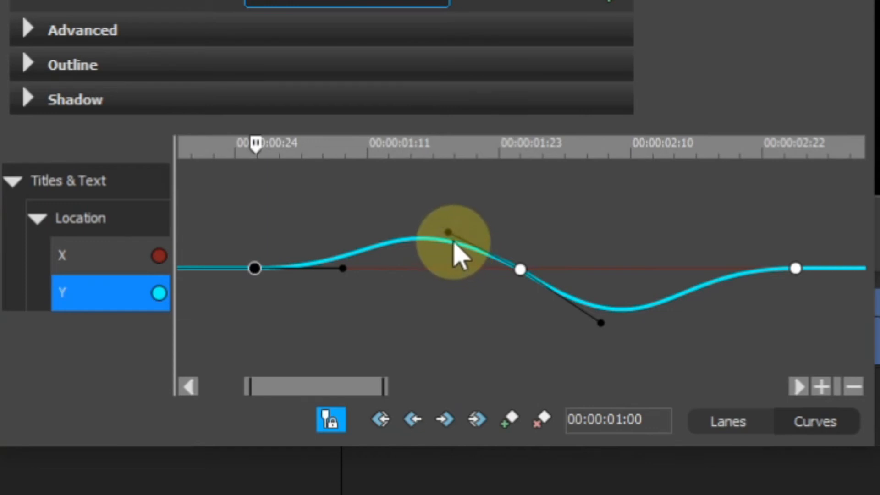
left_click_drag(452, 233, 449, 202)
left_click_drag(343, 269, 335, 347)
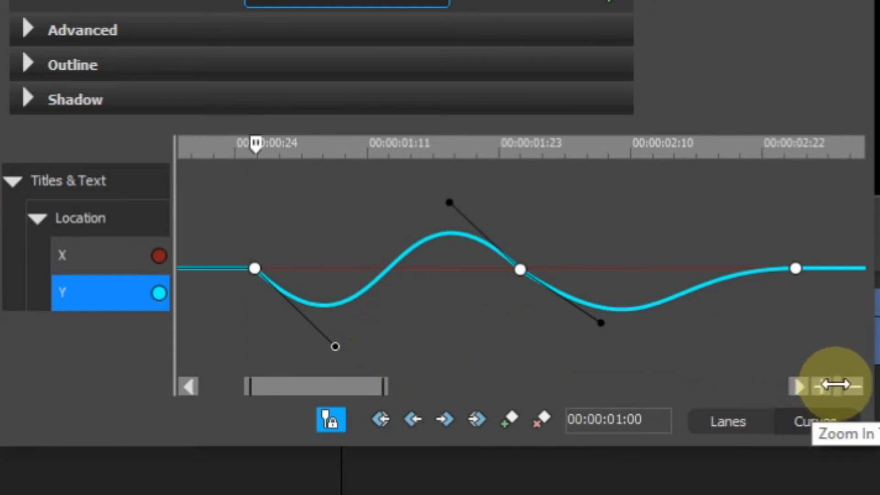
Set all the Y location keyframes from 00:00:03:00 to 00:00:09:00 to Split Manual together.
left_click(852, 389)
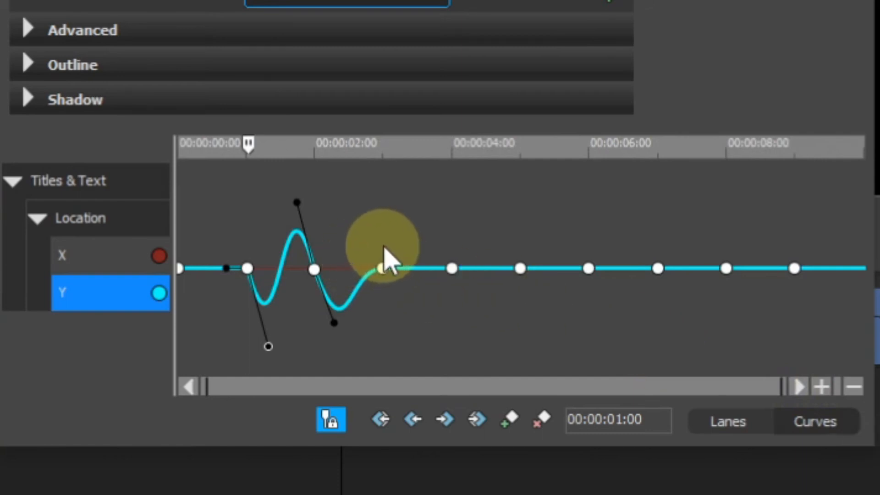
left_click_drag(369, 243, 811, 268)
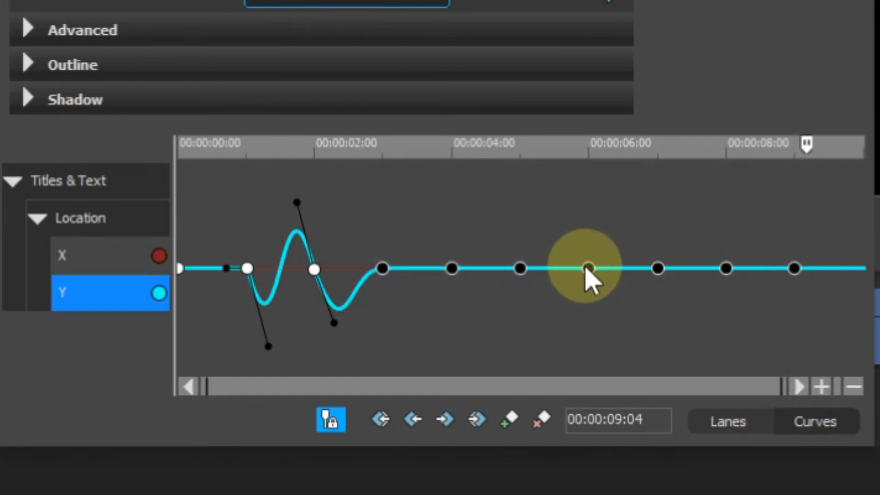
left_click(588, 268)
right_click(589, 270)
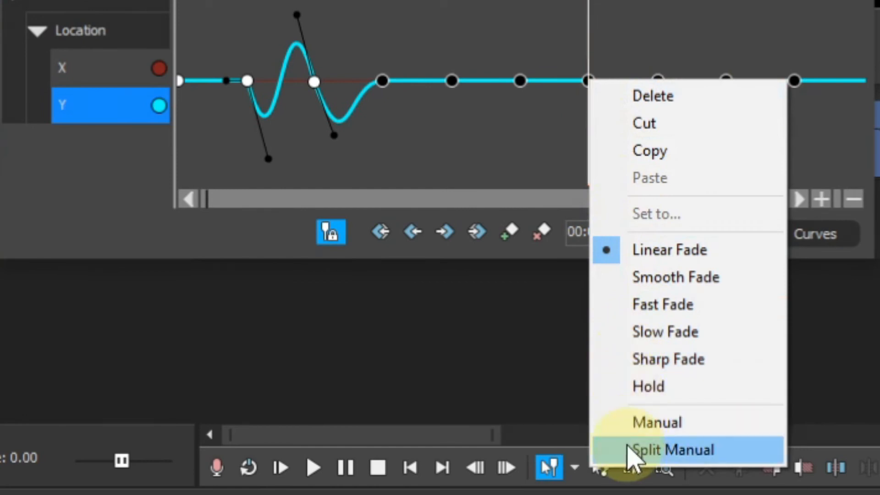
left_click(632, 451)
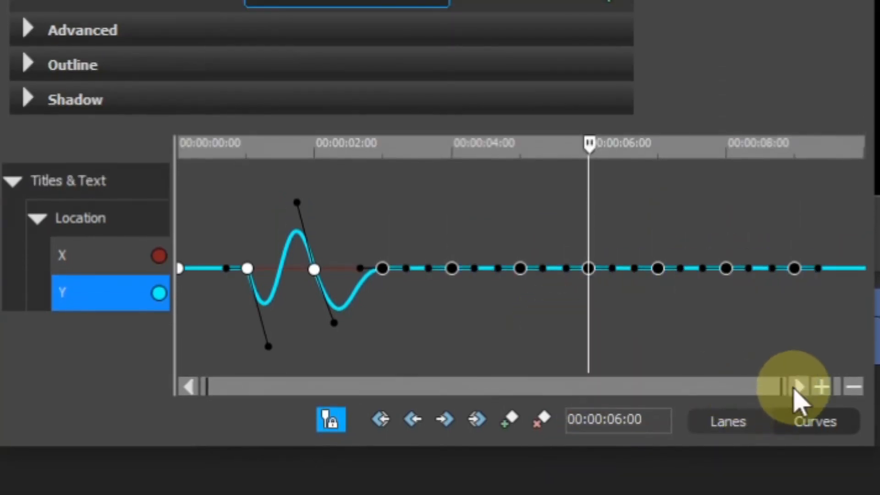
Lower the outgoing handle and raise the incoming handle of the Y keyframe at 00:00:03:00 to form a wave around it.
left_click(822, 387)
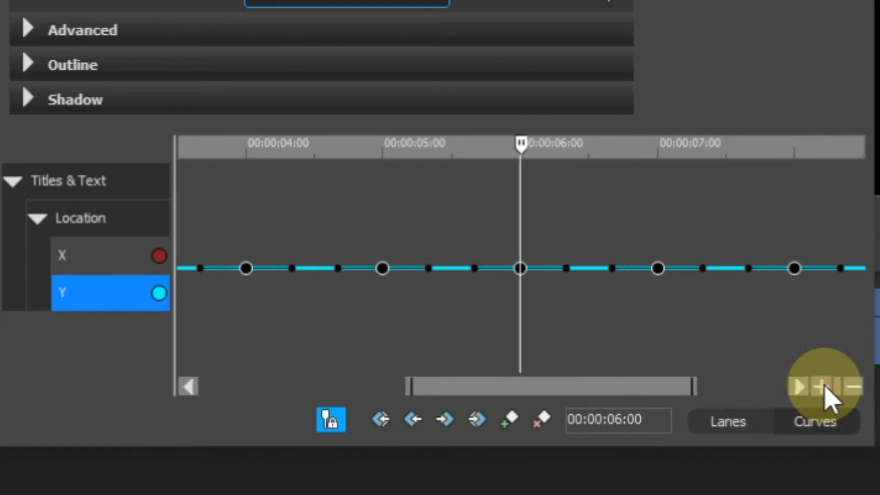
left_click(824, 387)
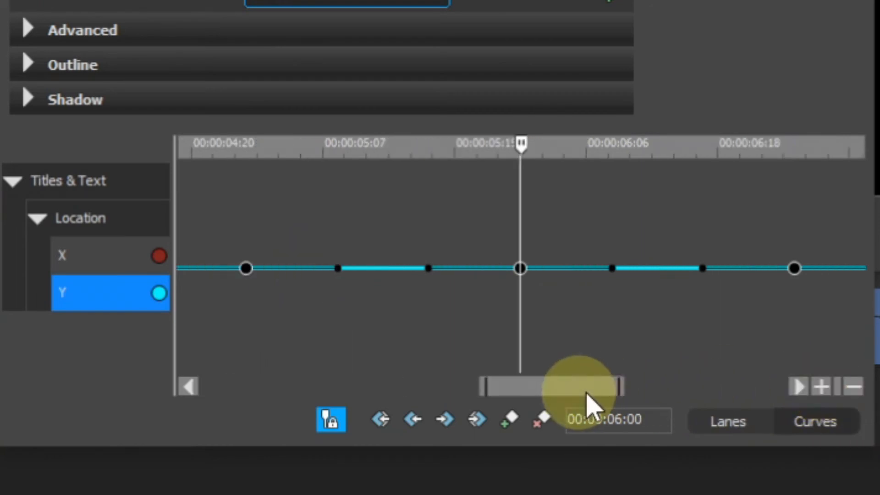
left_click_drag(584, 390, 436, 390)
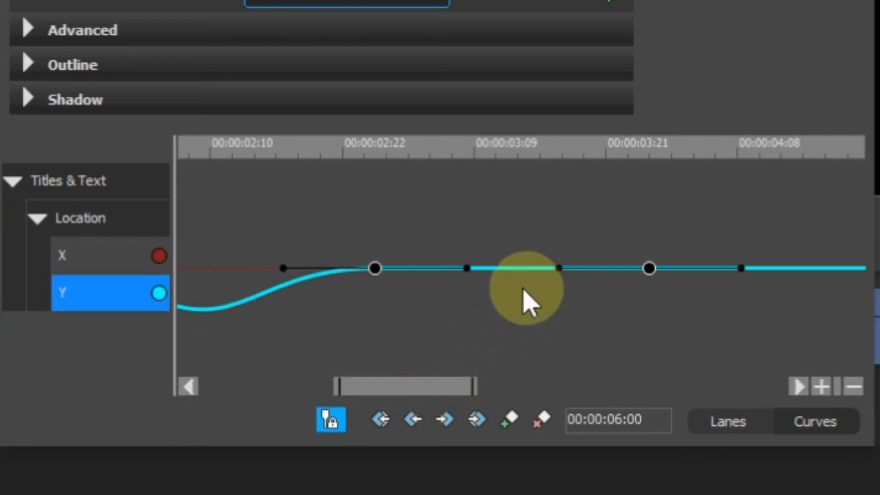
left_click_drag(467, 268, 447, 320)
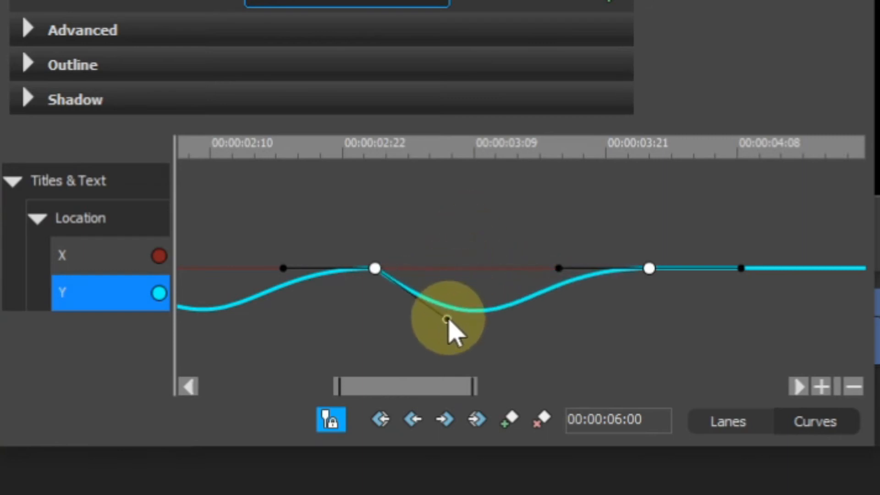
left_click_drag(284, 269, 279, 234)
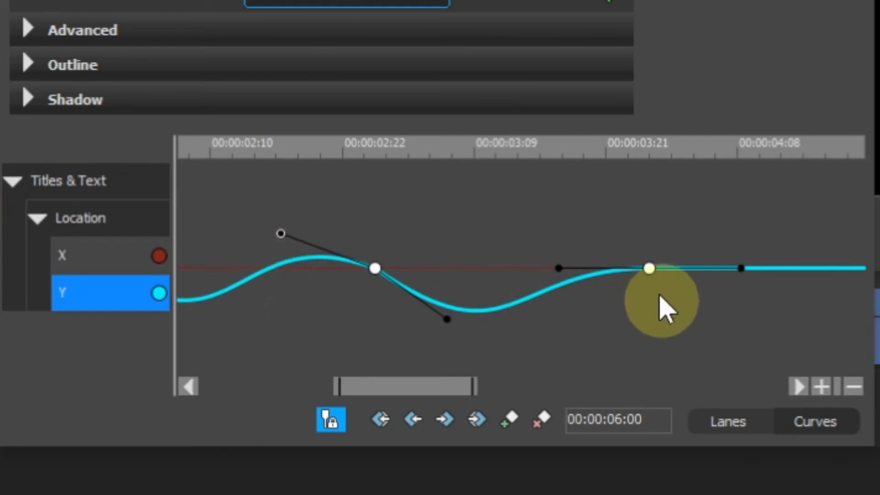
Shape the Y curve around the 00:00:04:00 keyframe by lowering its outgoing handle and raising its incoming handle.
left_click(563, 269)
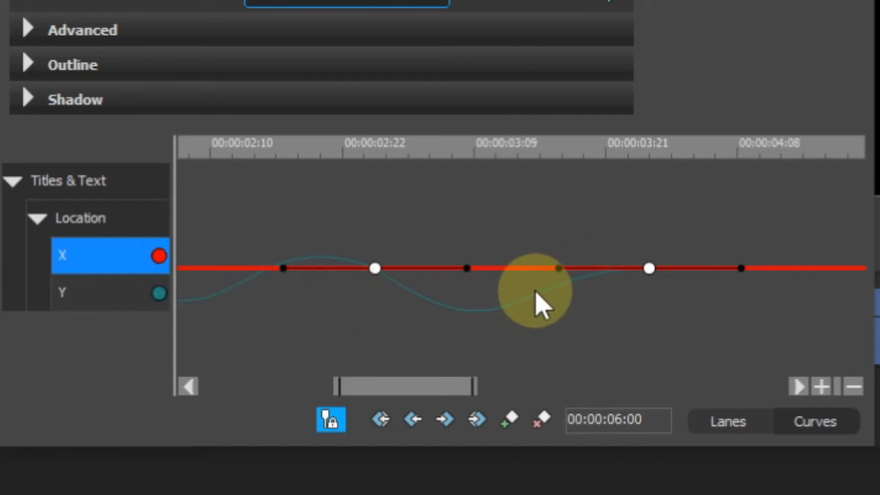
left_click(95, 298)
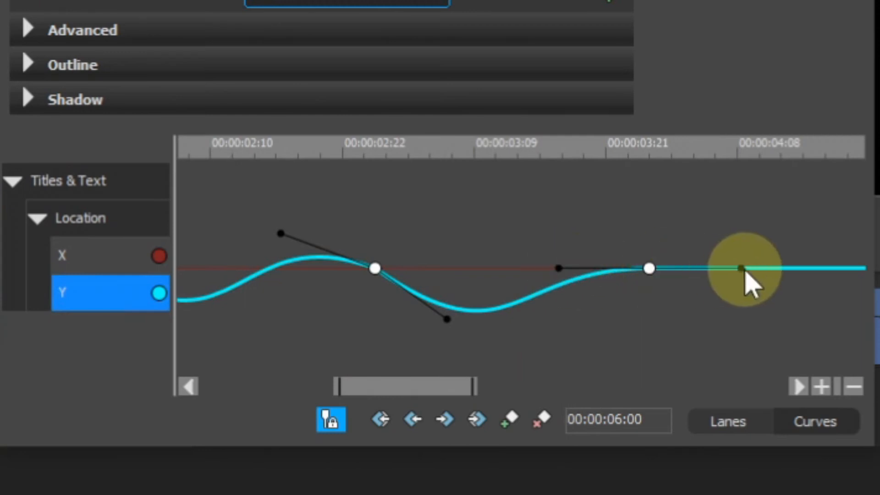
left_click_drag(741, 269, 734, 316)
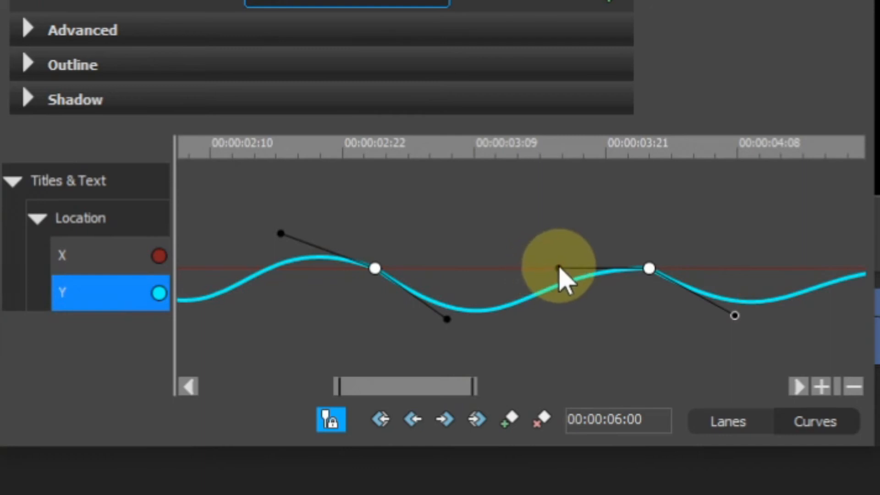
left_click_drag(558, 268, 573, 237)
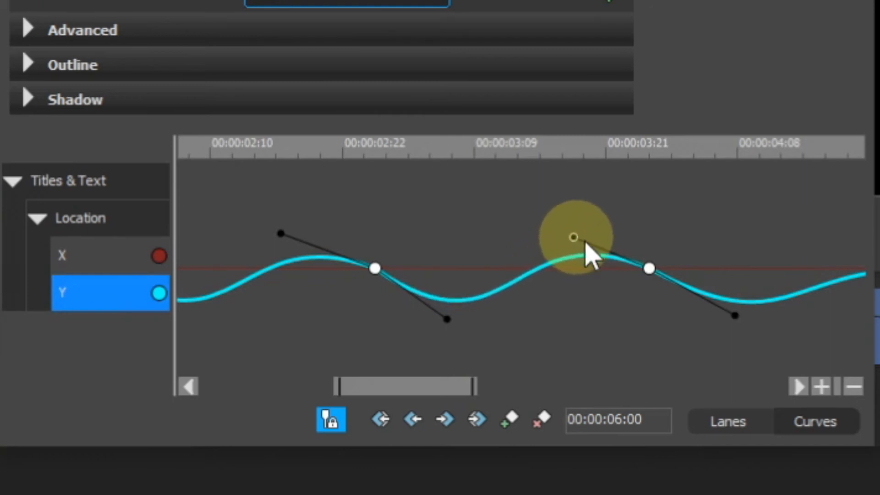
Continue the wave at the 00:00:05:00 Y keyframe, raising its incoming handle and lowering its outgoing handle.
left_click(799, 387)
double_click(801, 386)
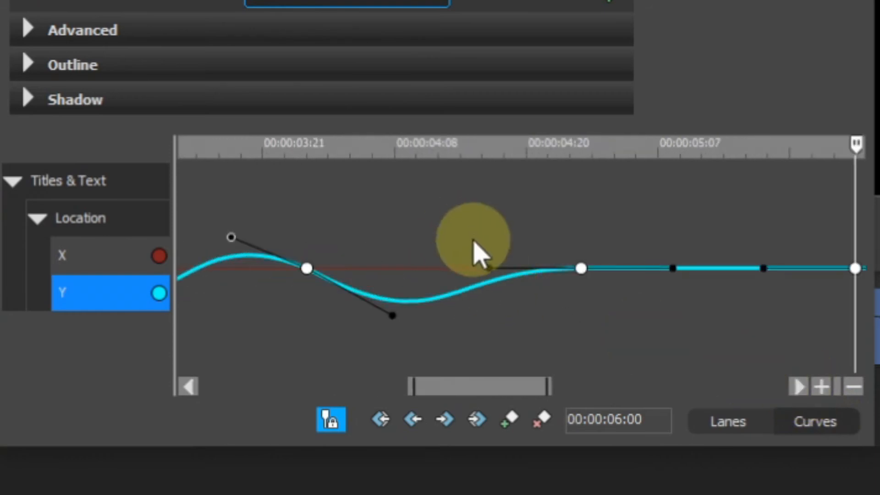
left_click_drag(489, 268, 494, 227)
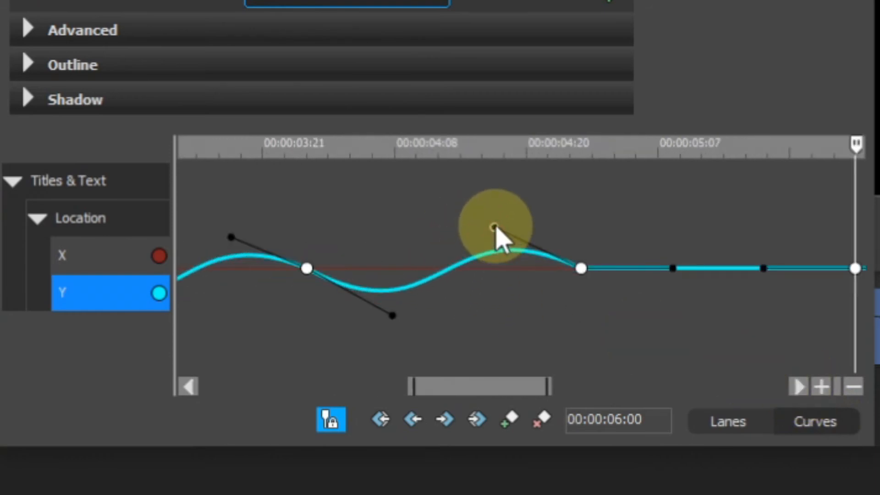
left_click_drag(672, 268, 664, 313)
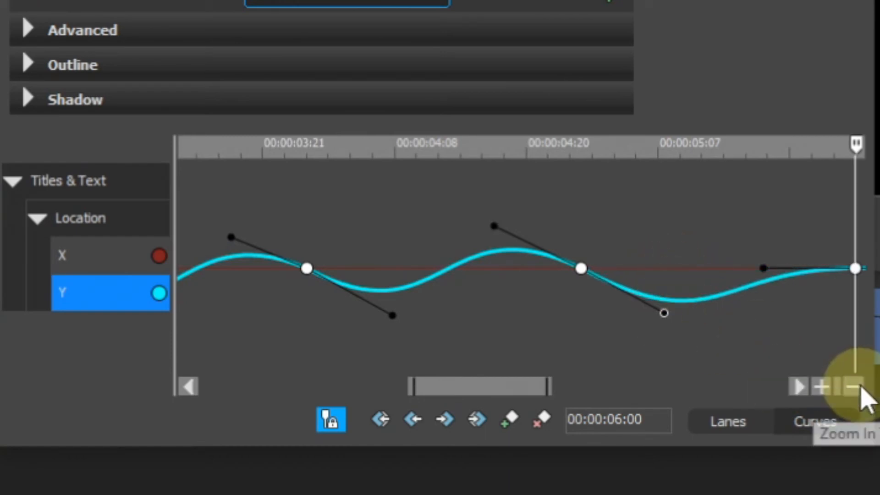
Raise the incoming handle and lower the outgoing handle of the Y keyframe at 00:00:06:00.
left_click(800, 388)
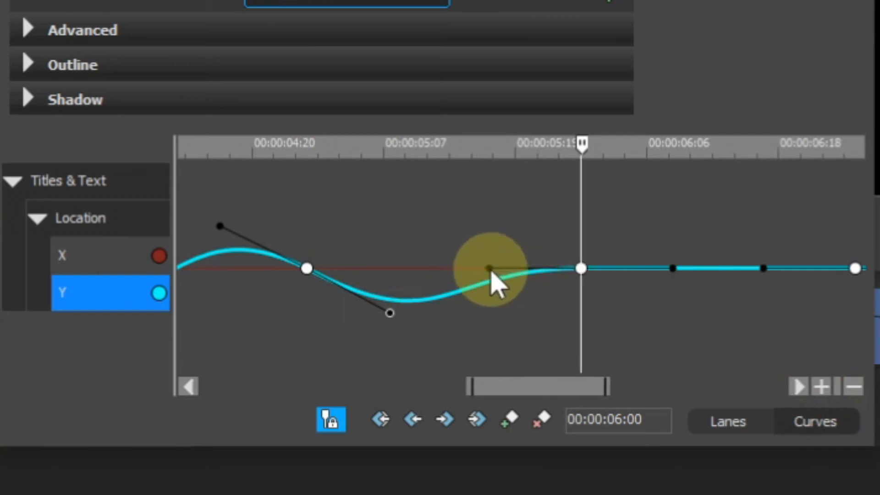
left_click_drag(489, 269, 501, 221)
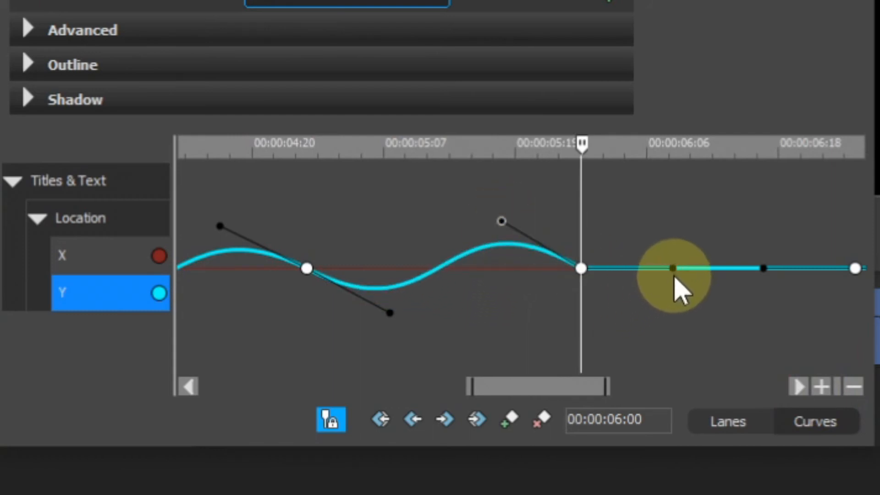
left_click_drag(673, 269, 670, 318)
Raise the incoming handles and lower the outgoing handles of the Y keyframes at 00:00:07:00 and 00:00:08:00.
left_click(804, 390)
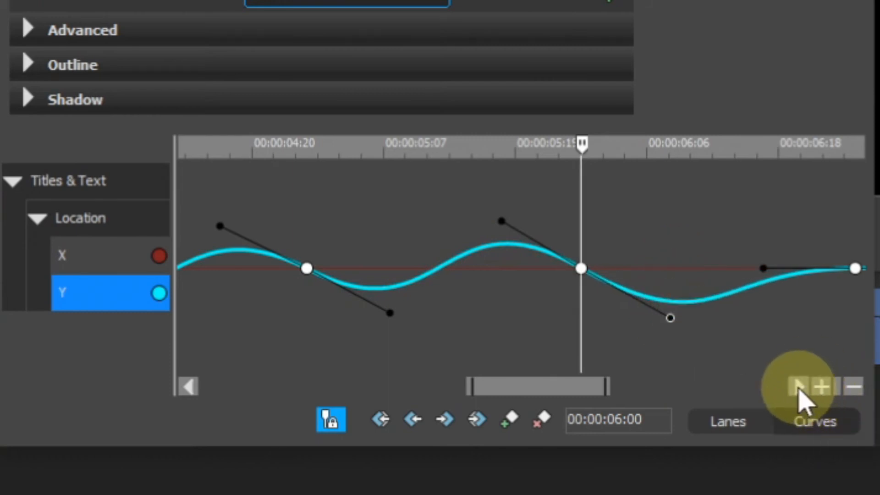
left_click(799, 389)
left_click_drag(524, 269, 536, 313)
left_click_drag(353, 269, 362, 230)
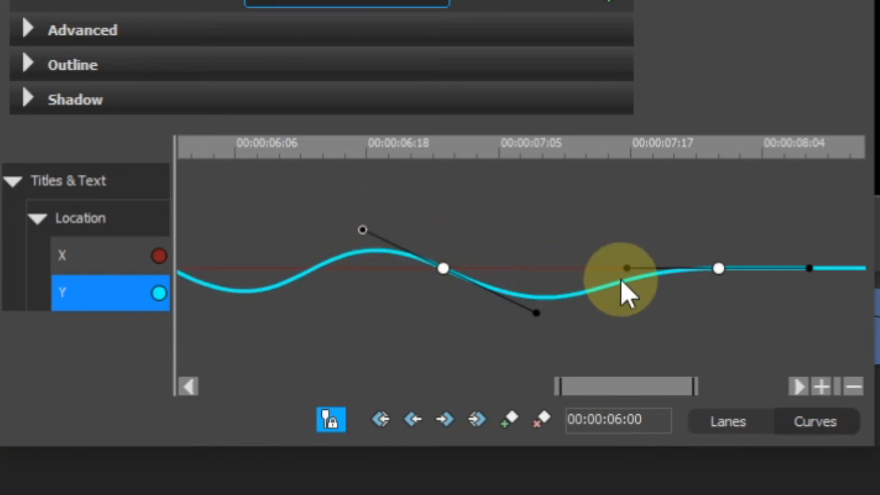
left_click_drag(626, 269, 638, 230)
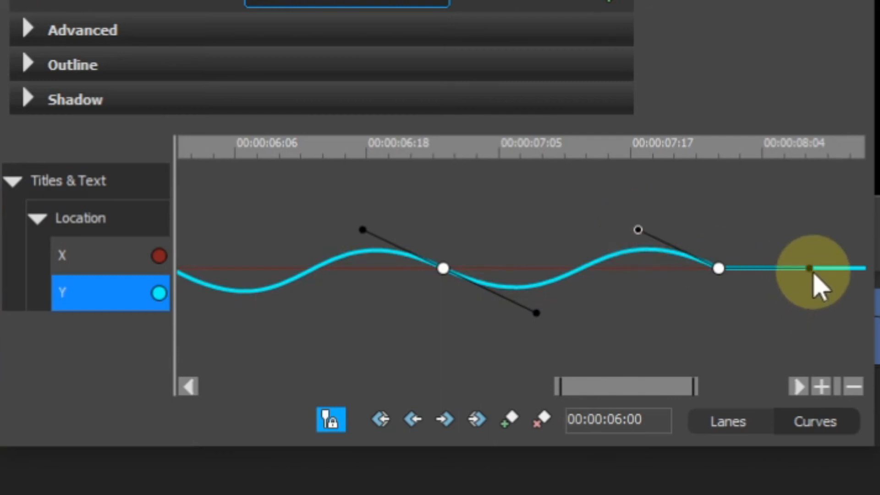
left_click_drag(809, 269, 807, 308)
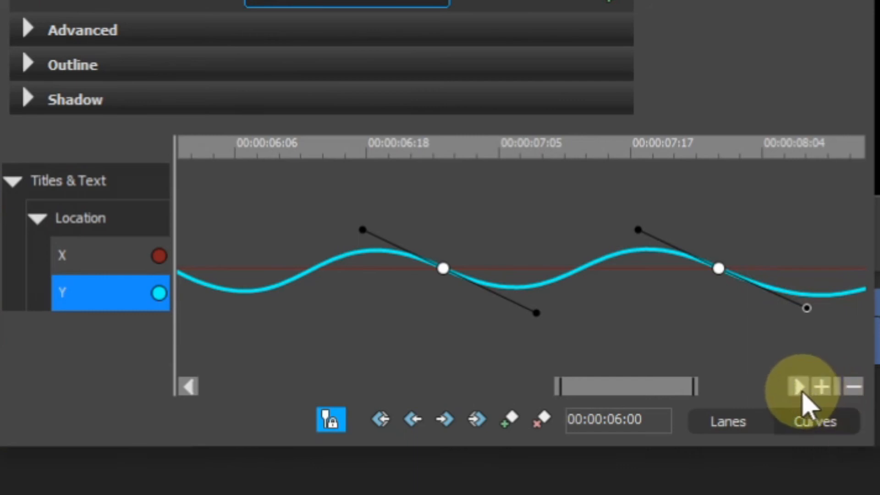
Raise the incoming handle and lower the outgoing handle of the 00:00:09:00 Y keyframe, and place the cursor at 00:00:09:24.
left_click(805, 394)
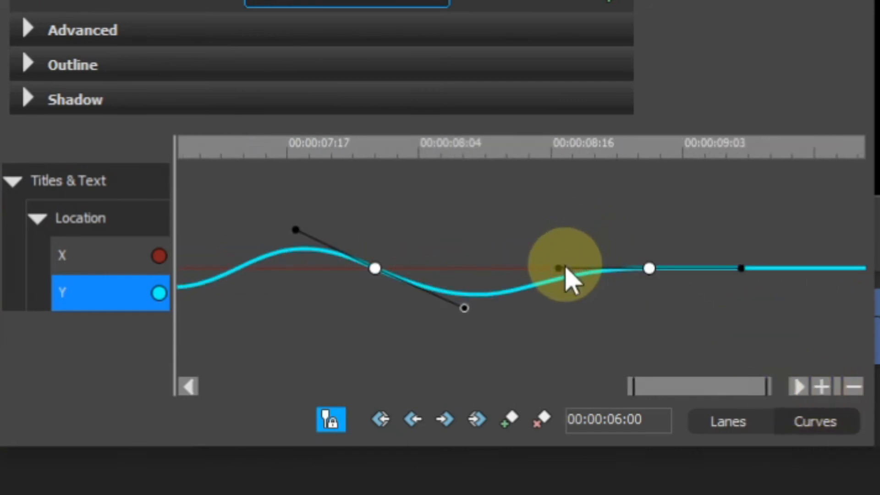
left_click_drag(558, 269, 560, 232)
left_click(750, 269)
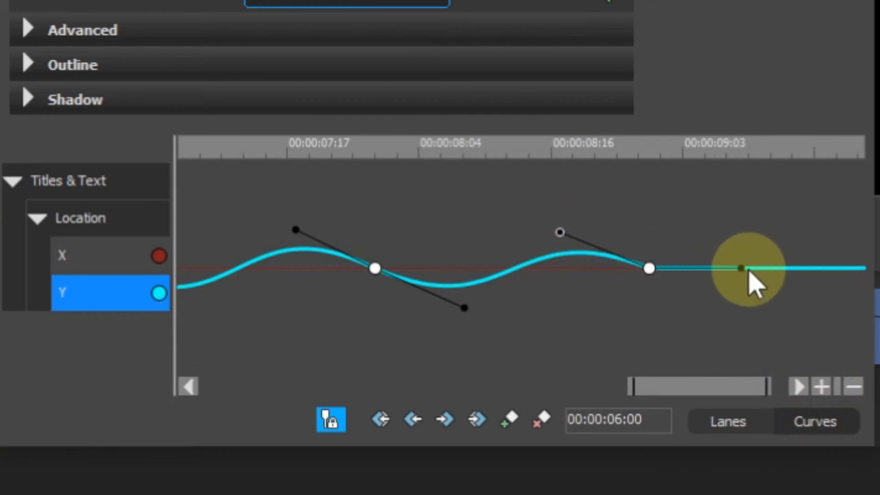
left_click_drag(741, 268, 739, 237)
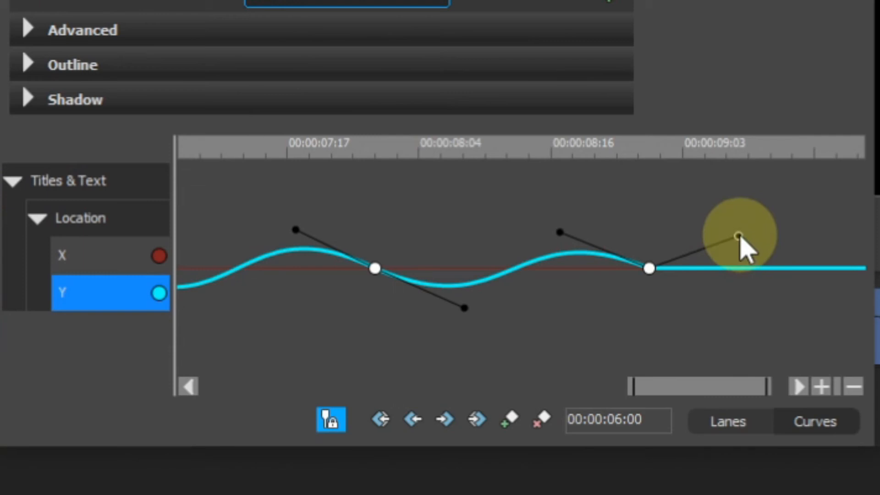
left_click_drag(706, 390, 829, 412)
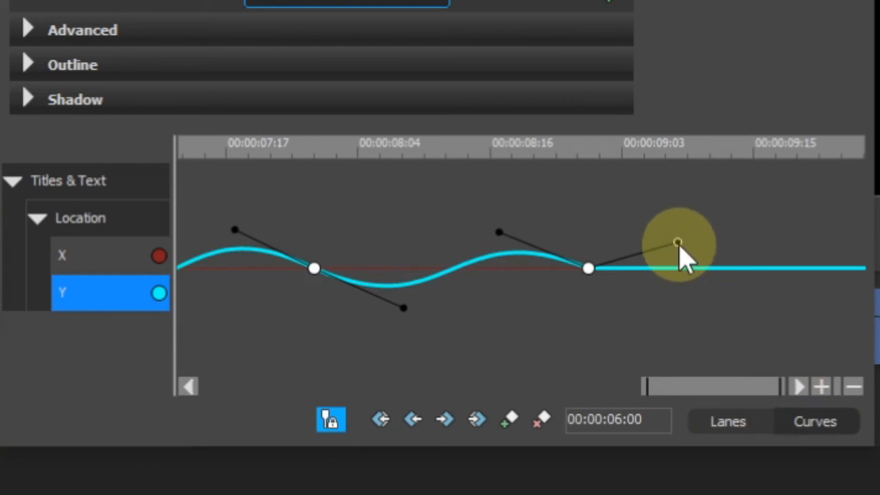
left_click_drag(677, 242, 675, 293)
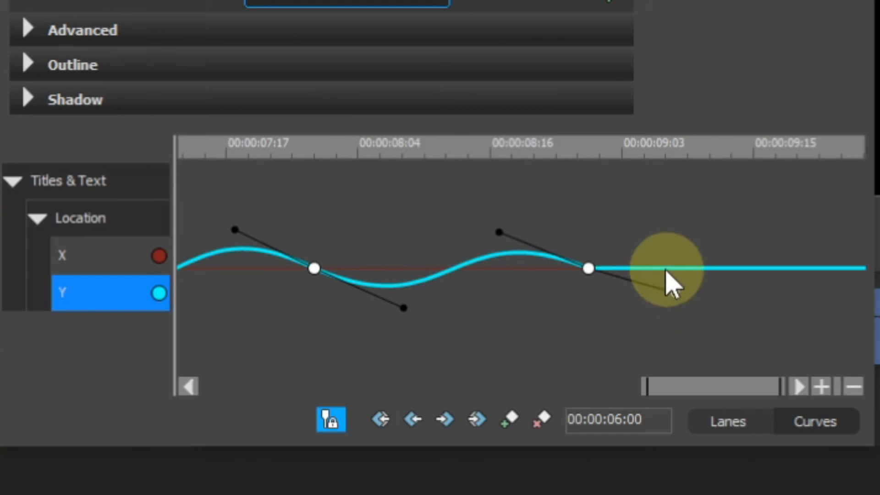
left_click(860, 263)
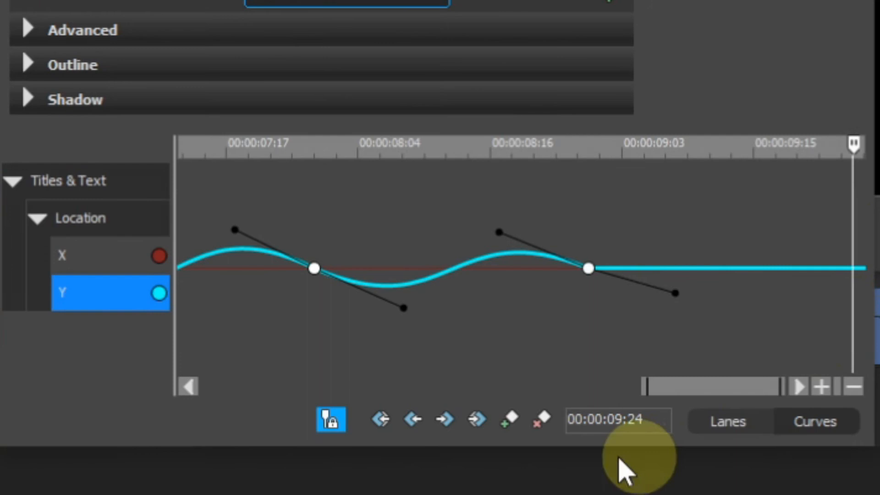
Add a Split Manual Y keyframe at 00:00:09:24, raise its incoming handle, and lower the outgoing handle of the 00:00:09:00 keyframe further.
left_click(511, 419)
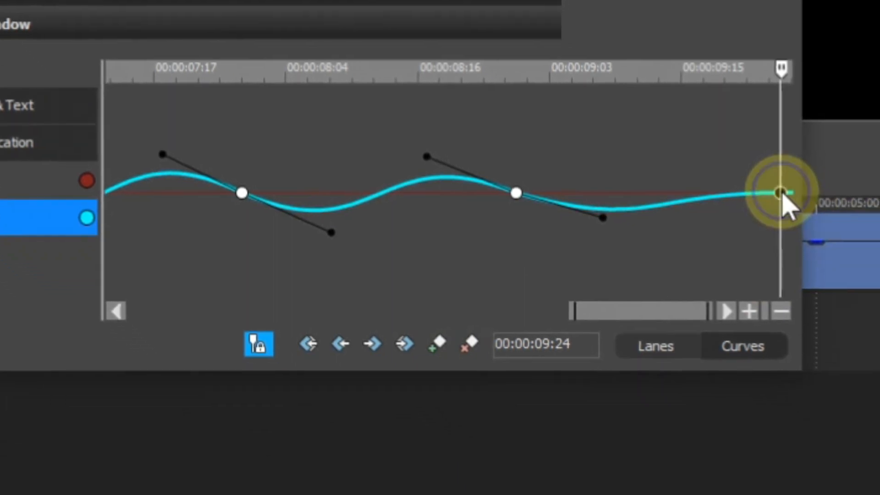
right_click(853, 269)
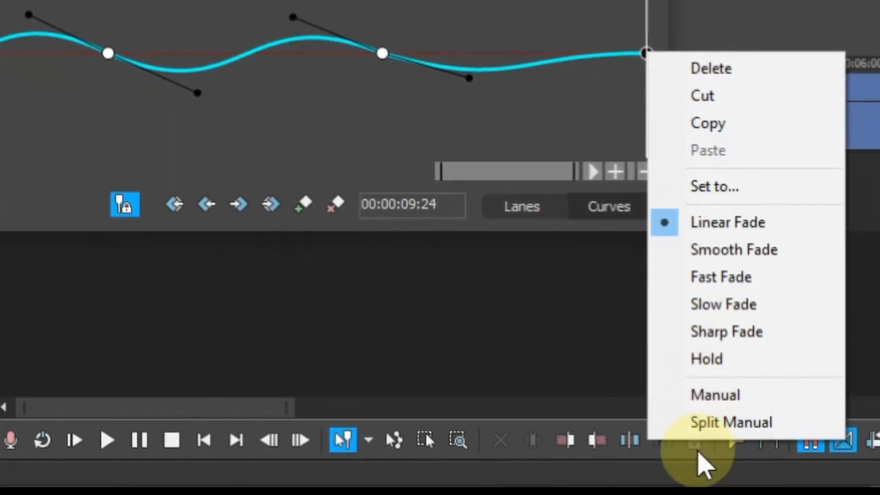
left_click(729, 468)
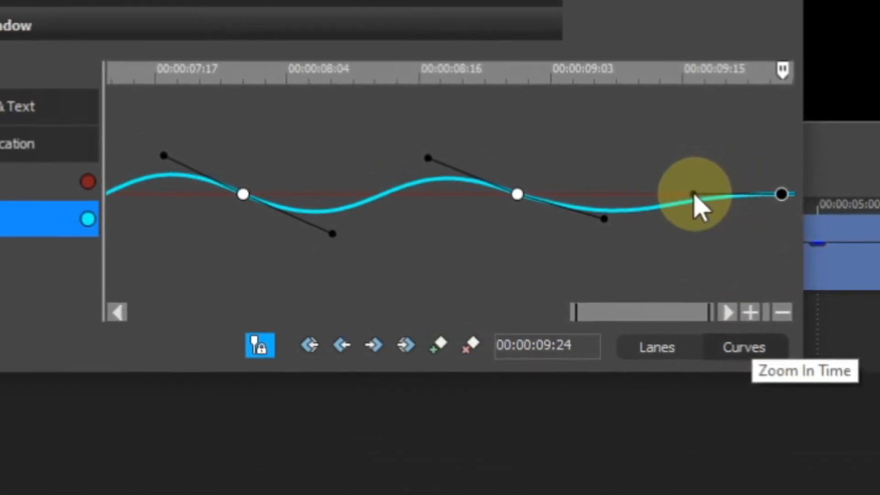
left_click_drag(693, 197, 699, 169)
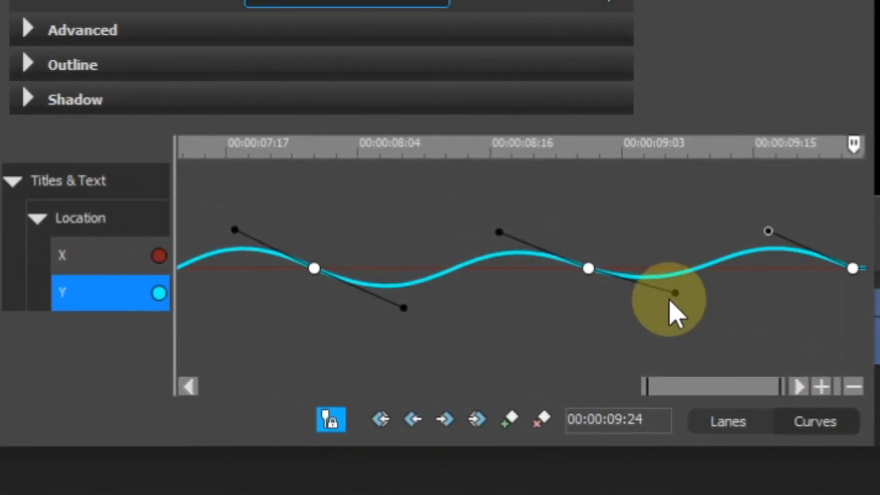
left_click_drag(674, 294, 669, 314)
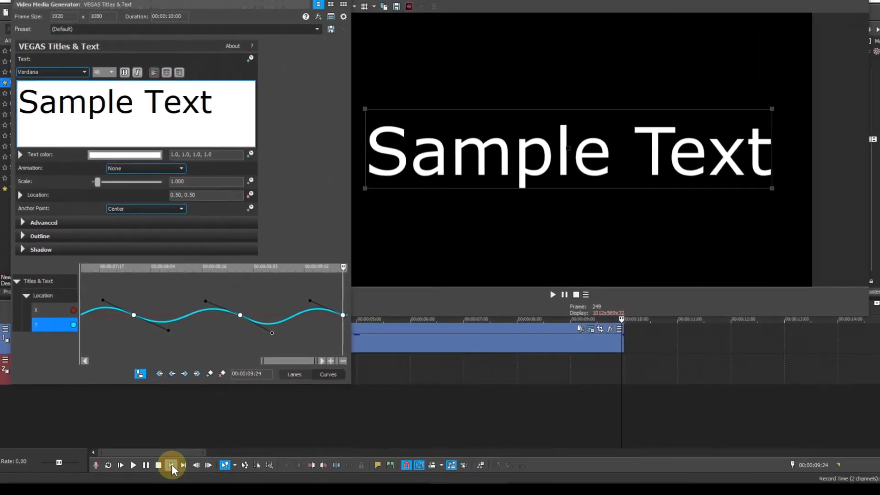
Play the title clip from the project start to preview the wave motion, and stop playback.
left_click(172, 464)
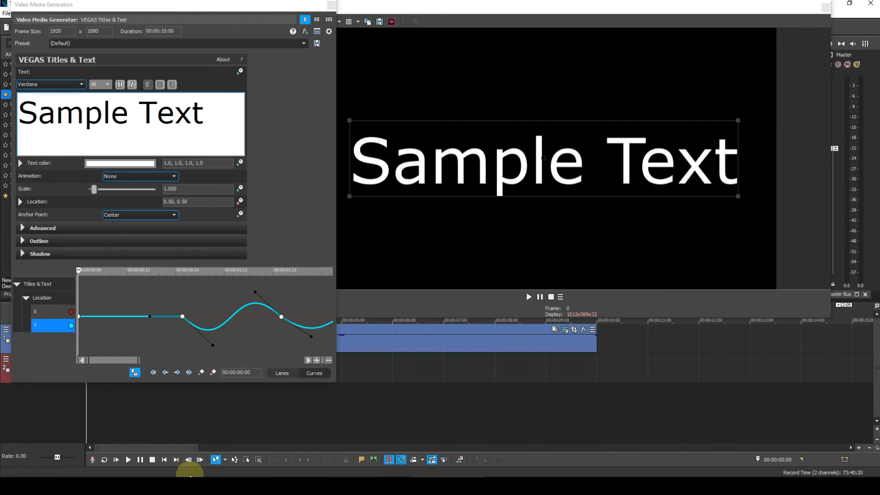
left_click(128, 460)
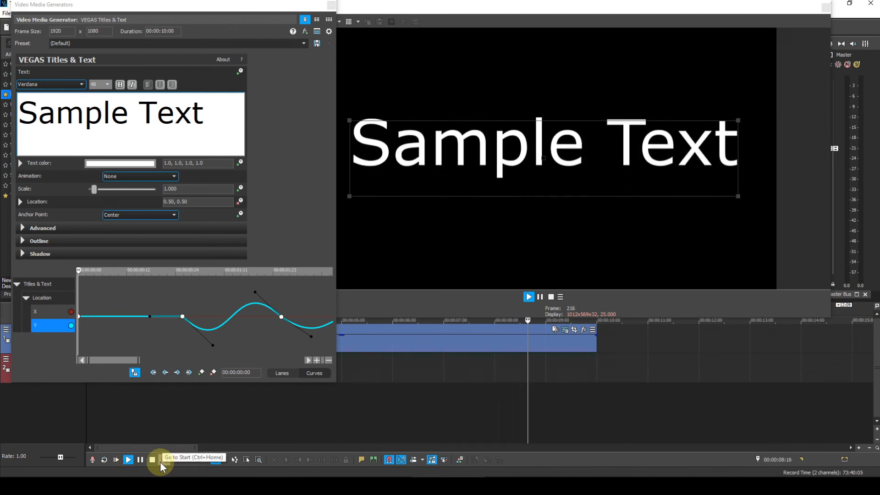
left_click(152, 460)
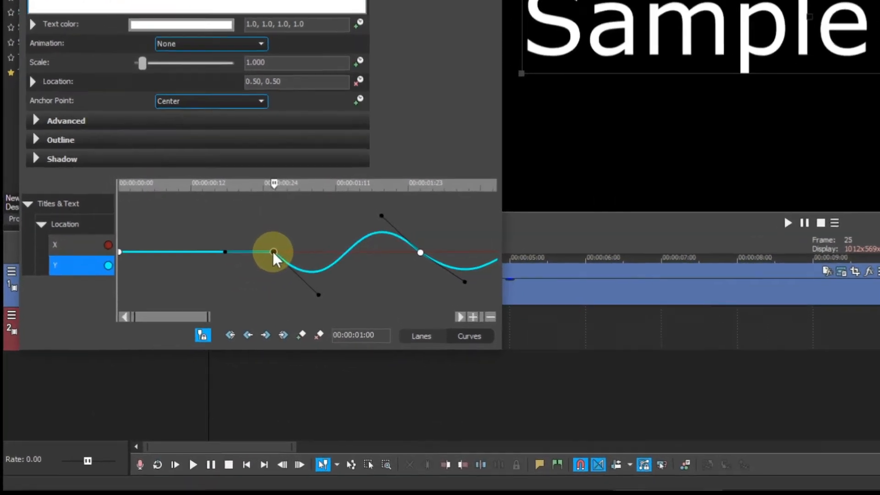
Try Y values of 0.80 and 0.45 on the 00:00:01:00 keyframe, set it to 0.88, and close the Video Media Generators window.
right_click(182, 316)
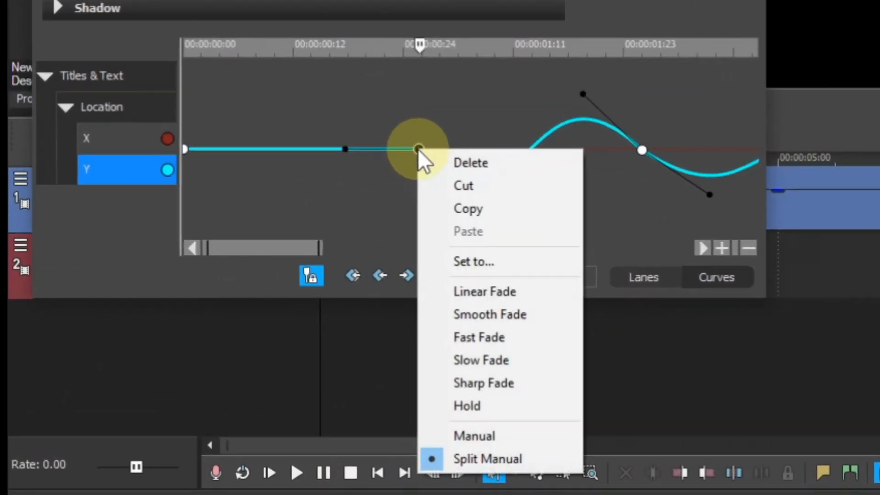
left_click(455, 257)
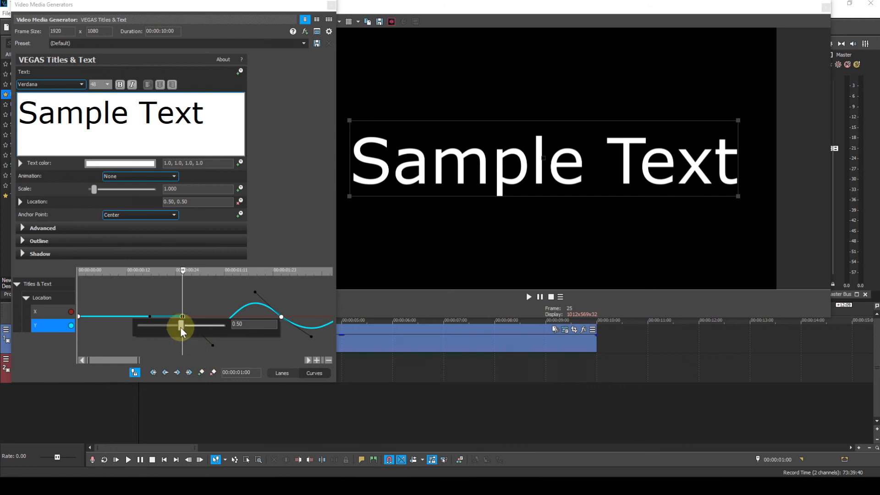
left_click_drag(180, 326, 208, 325)
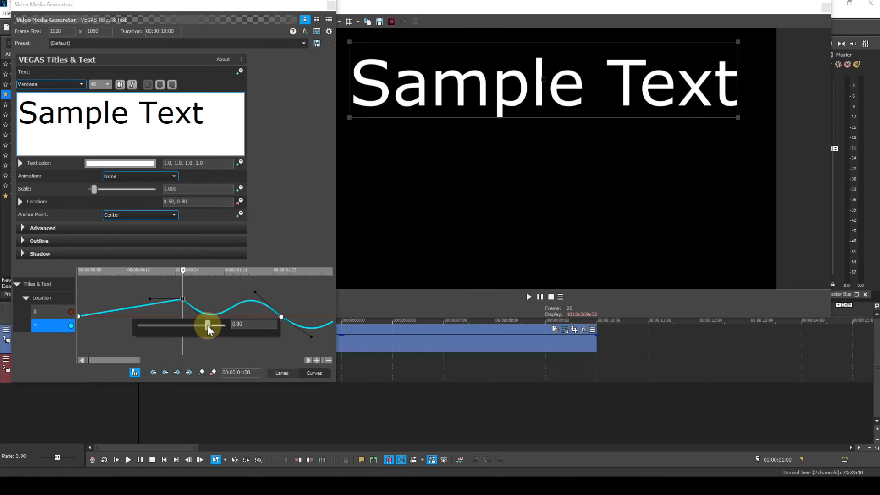
left_click_drag(207, 326, 176, 327)
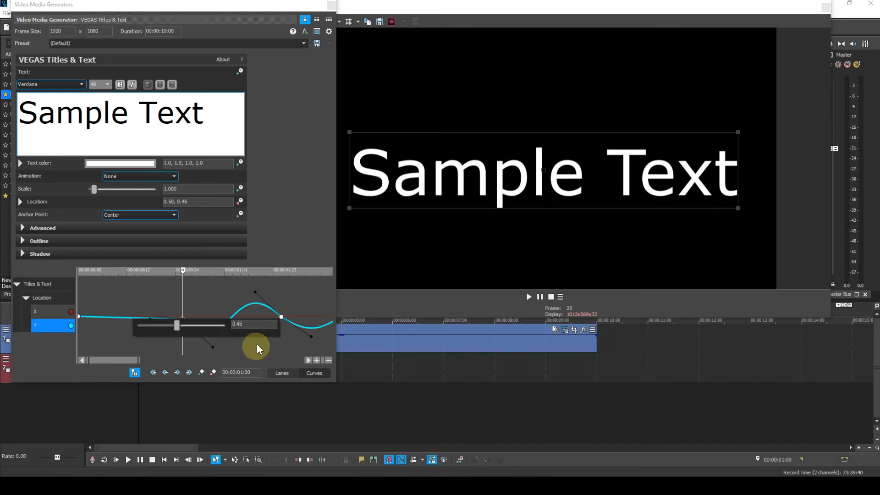
left_click_drag(250, 324, 215, 324)
type(".88")
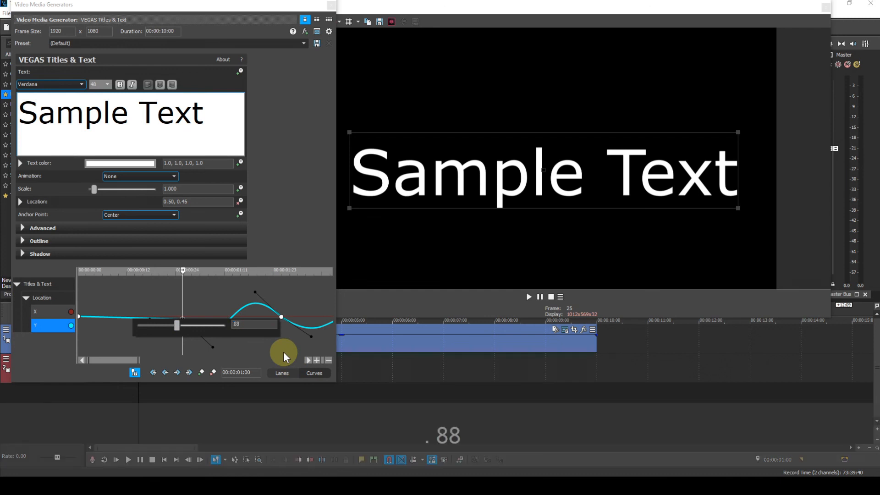
key("Return")
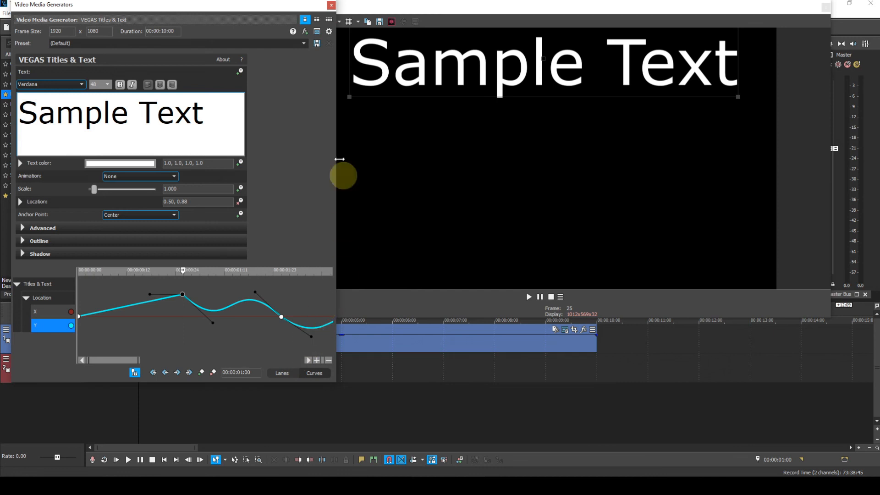
left_click(331, 5)
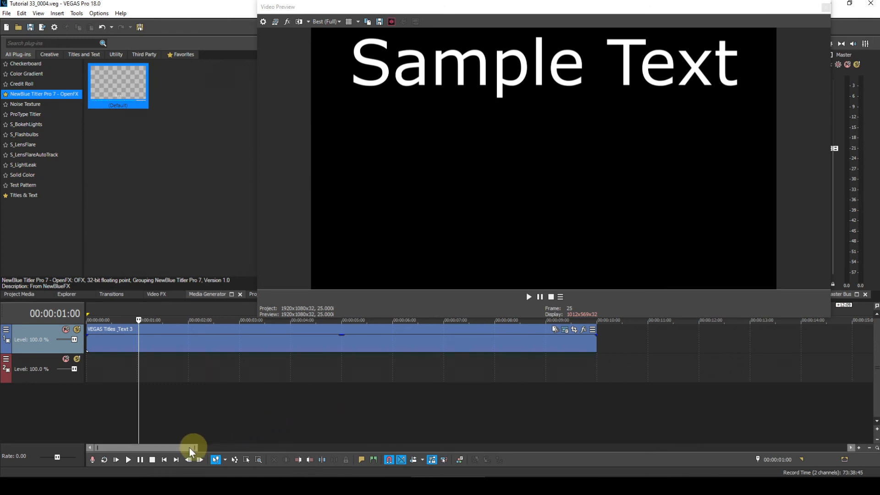
Place the cursor at the start of the Bouncing Ball and Sample Text events, and play them through to the end.
left_click_drag(175, 446, 351, 447)
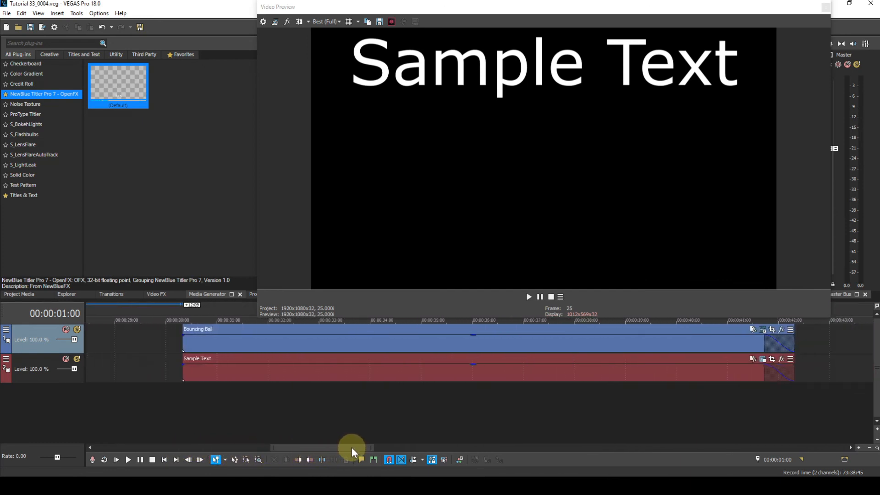
left_click(180, 414)
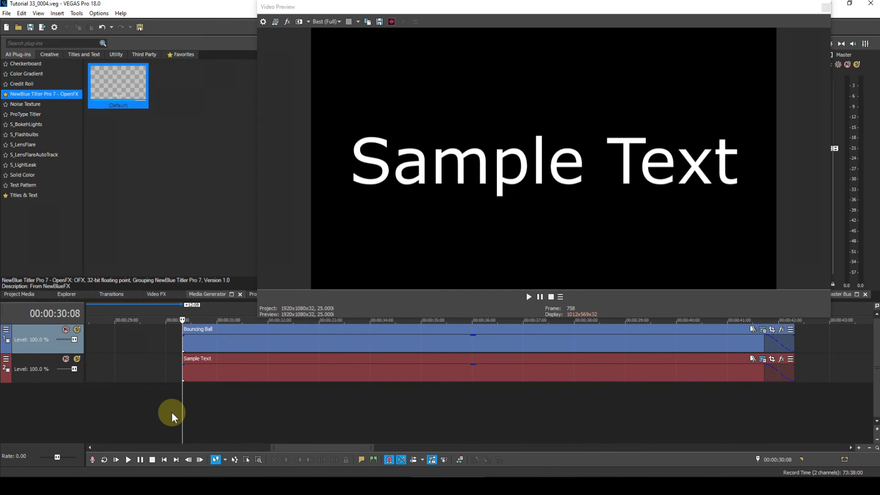
key("space")
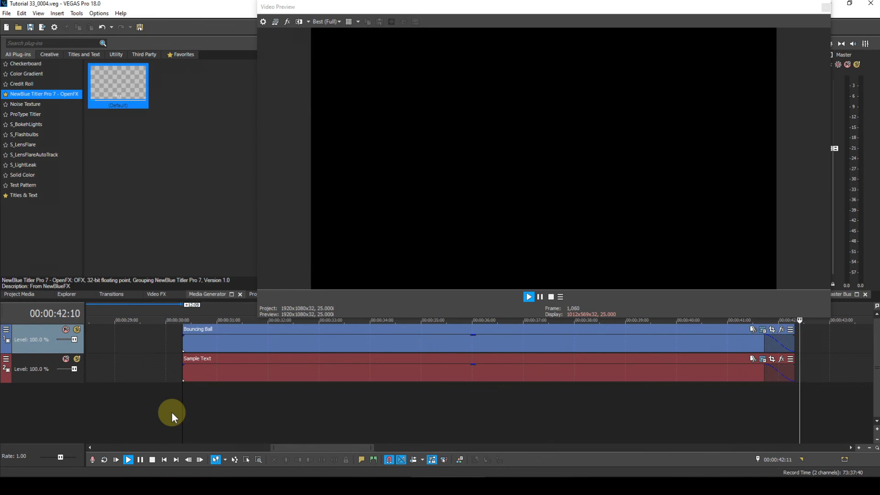
key("space")
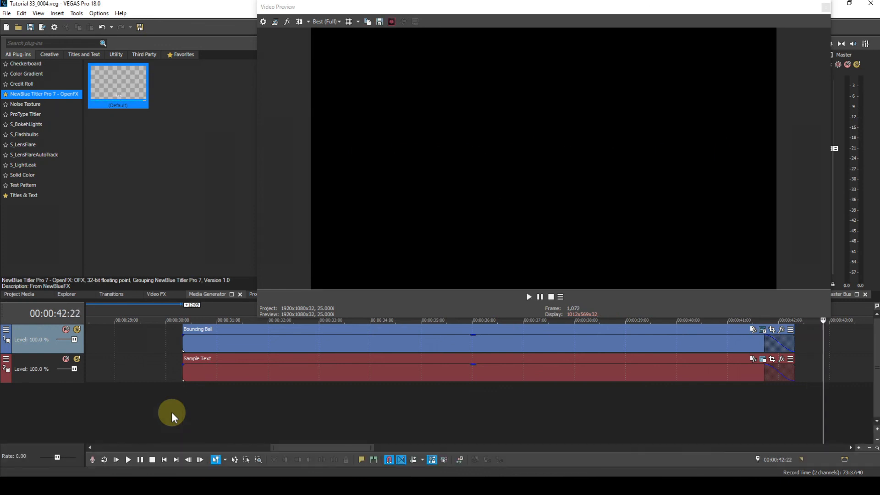